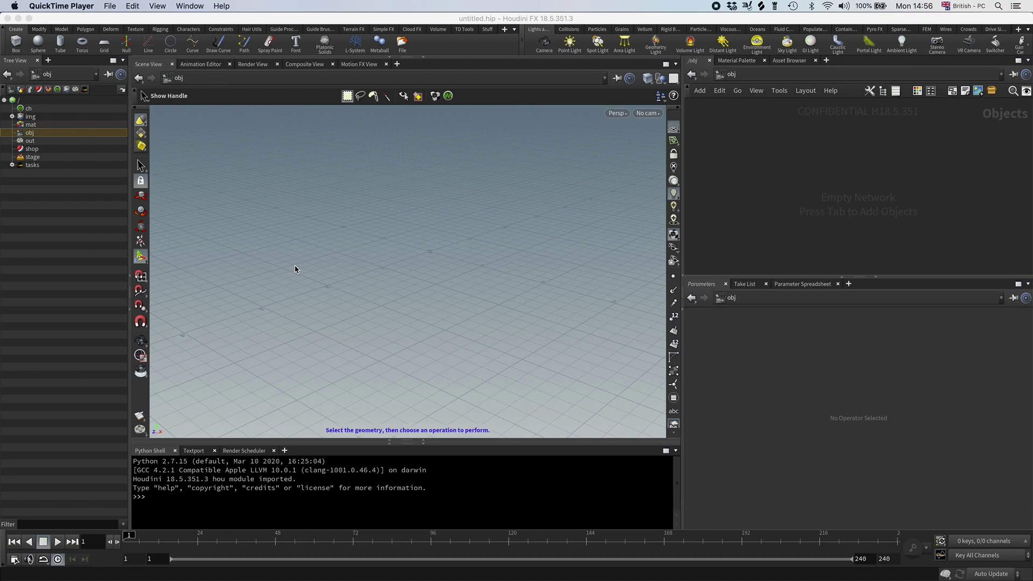
Create a Geometry object in the empty object network and go inside it.
click(786, 166)
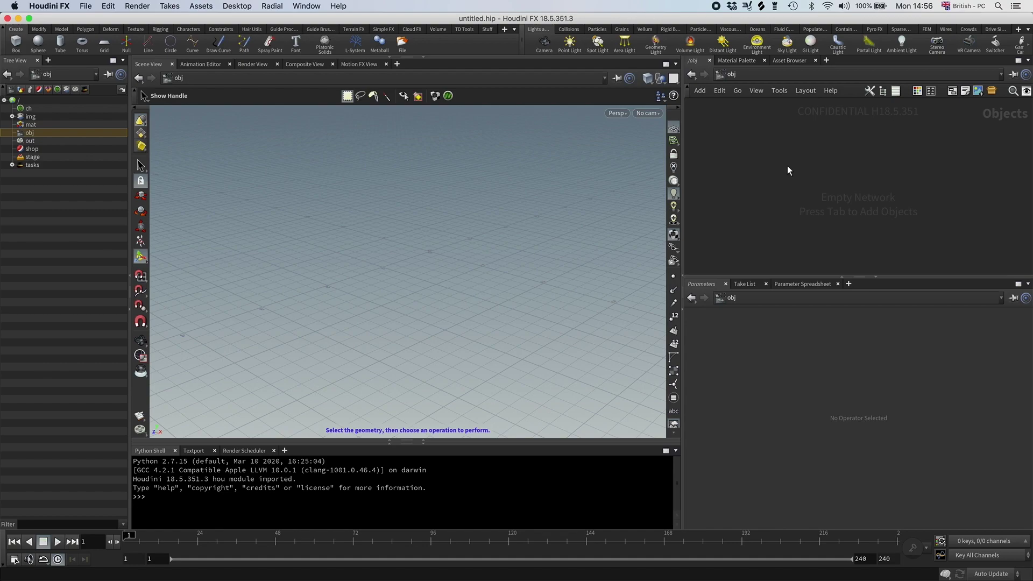
key(Tab)
text(g)
key(Return)
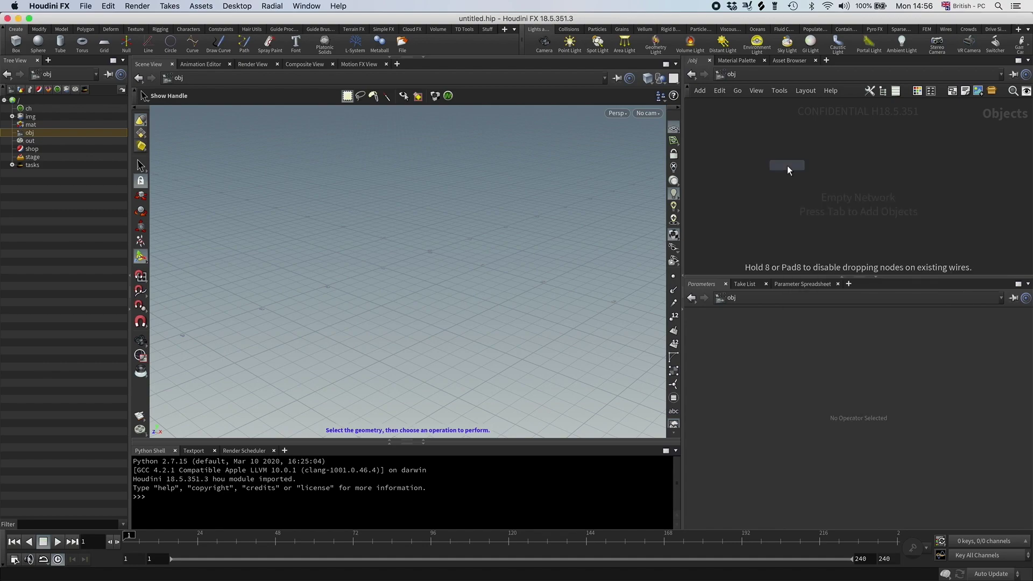
click(787, 166)
double_click(786, 164)
Add a Box node in the geometry network and enable its divisions at 3 × 3 × 3.
key(Tab)
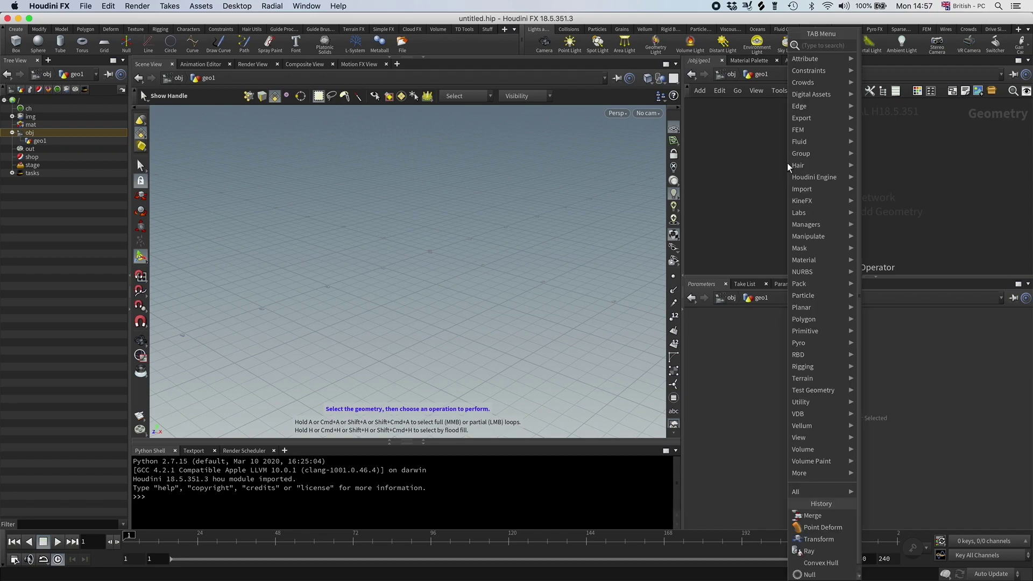
text(box)
key(Return)
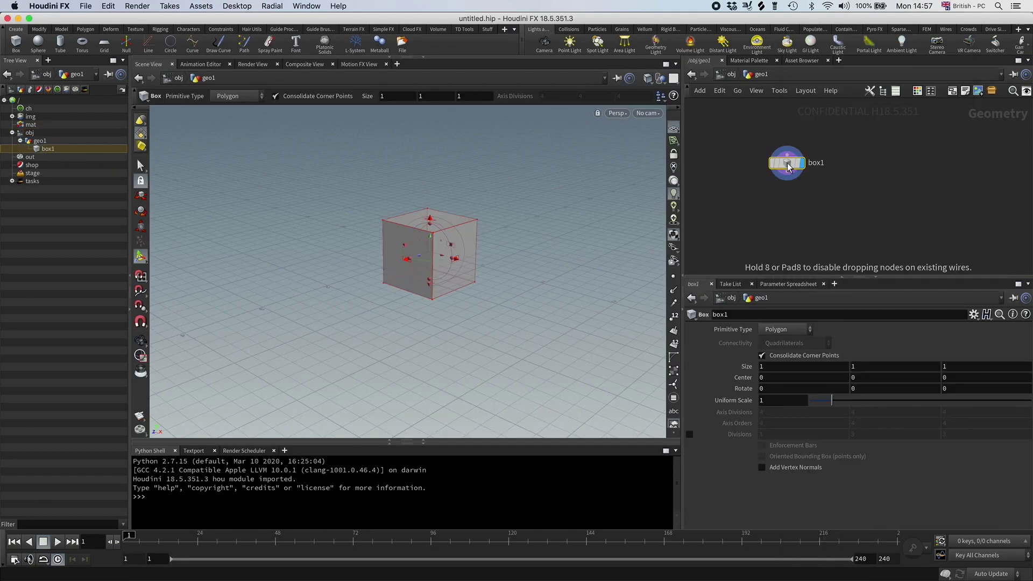
click(806, 146)
click(690, 434)
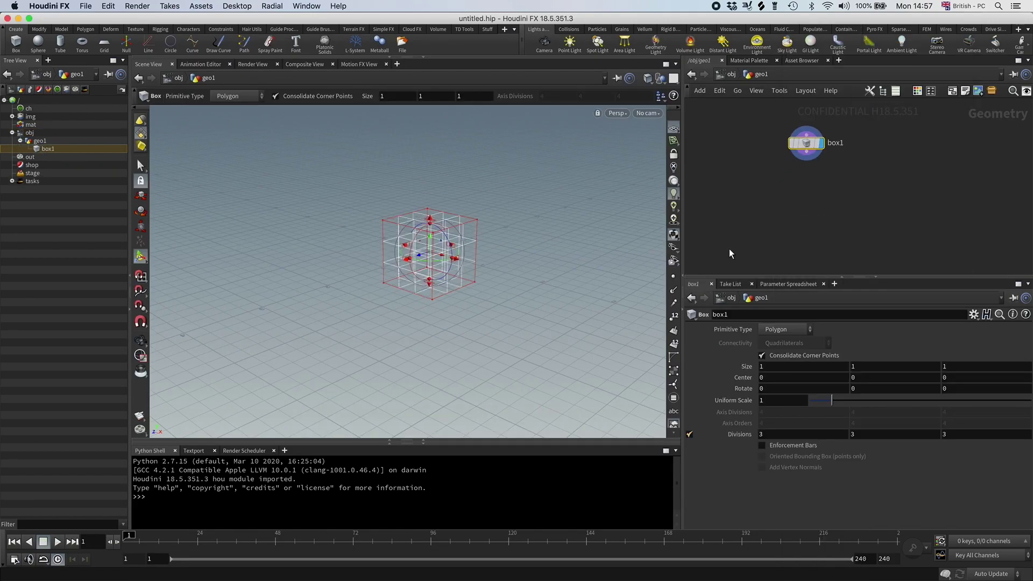
Add a Copy to Points node below box1.
key(Tab)
text(copy)
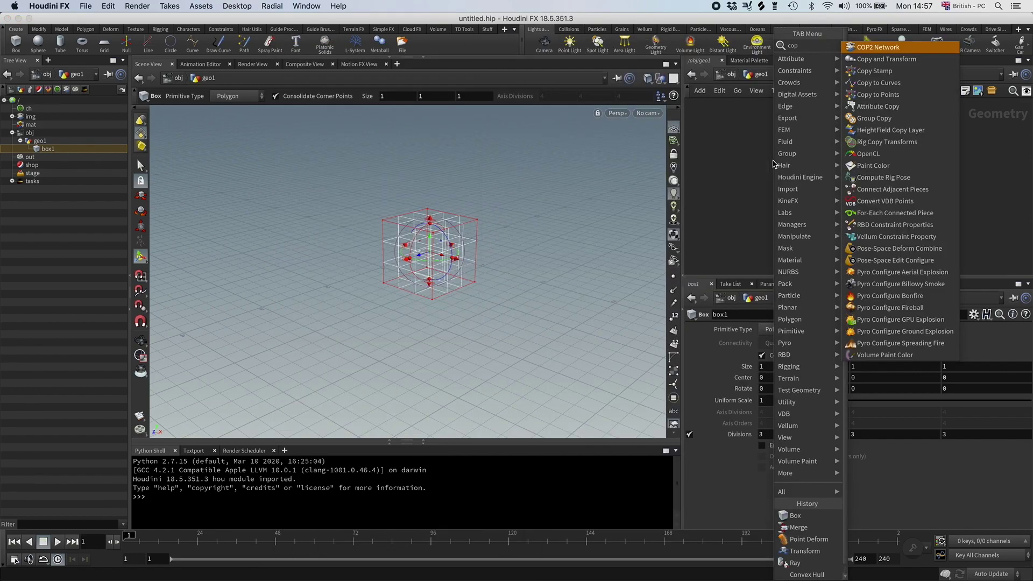
key(Down)
key(Down)
key(Down)
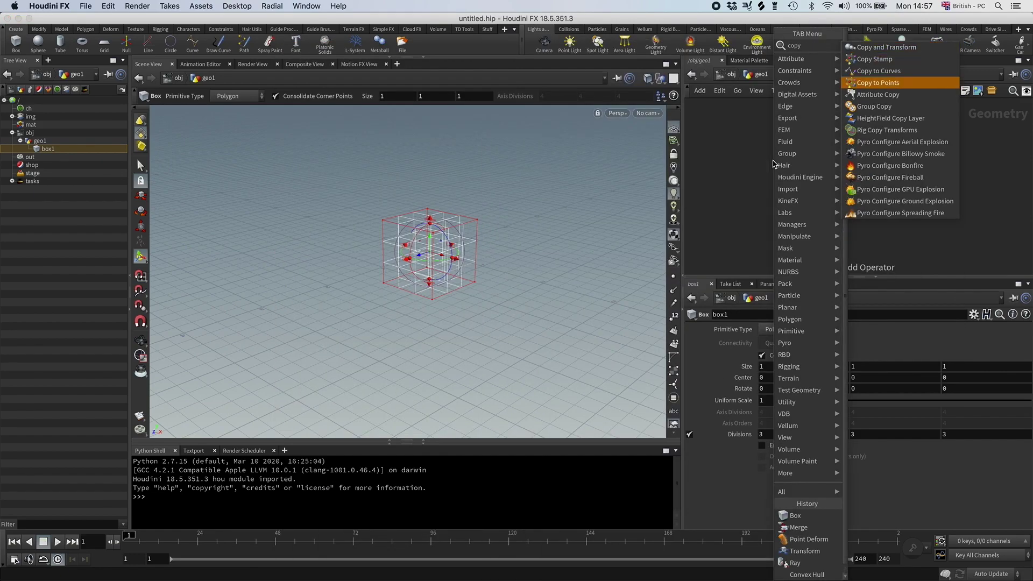
key(Return)
click(774, 182)
Add a second Box, wire it as the copy source and box1 as the target points, and display the Copy to Points node.
key(Tab)
text(box)
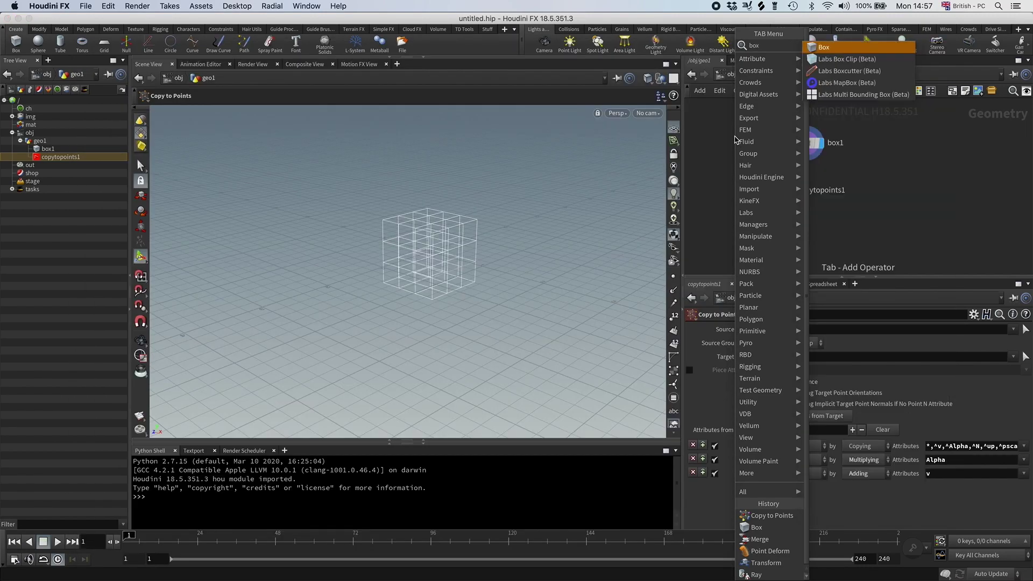
key(Return)
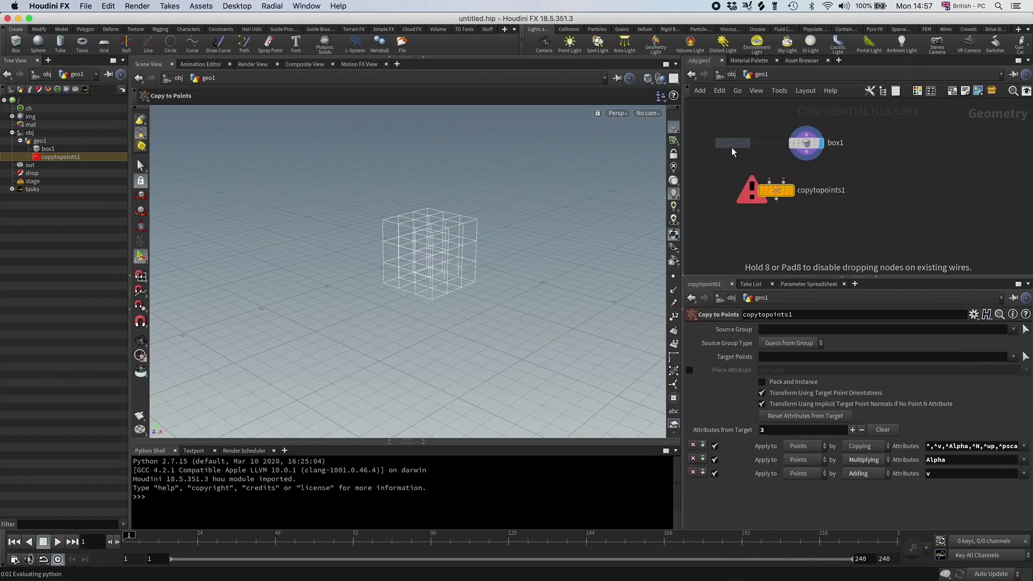
click(731, 148)
drag(731, 157, 806, 152)
click(792, 190)
click(777, 190)
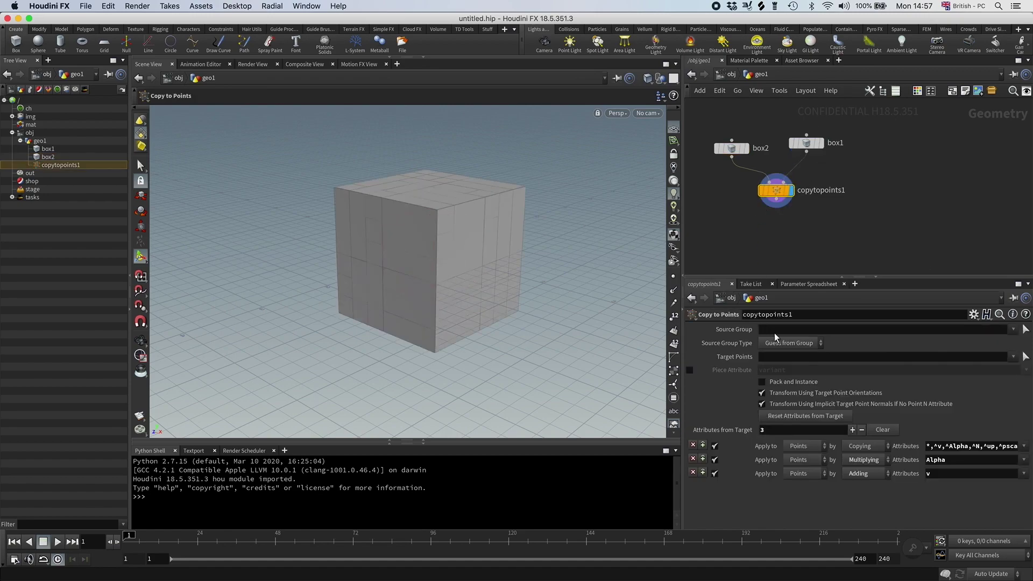
Reduce box2's uniform scale until the copied cubes separate, and enable Pack and Instance on copytopoints1.
click(731, 147)
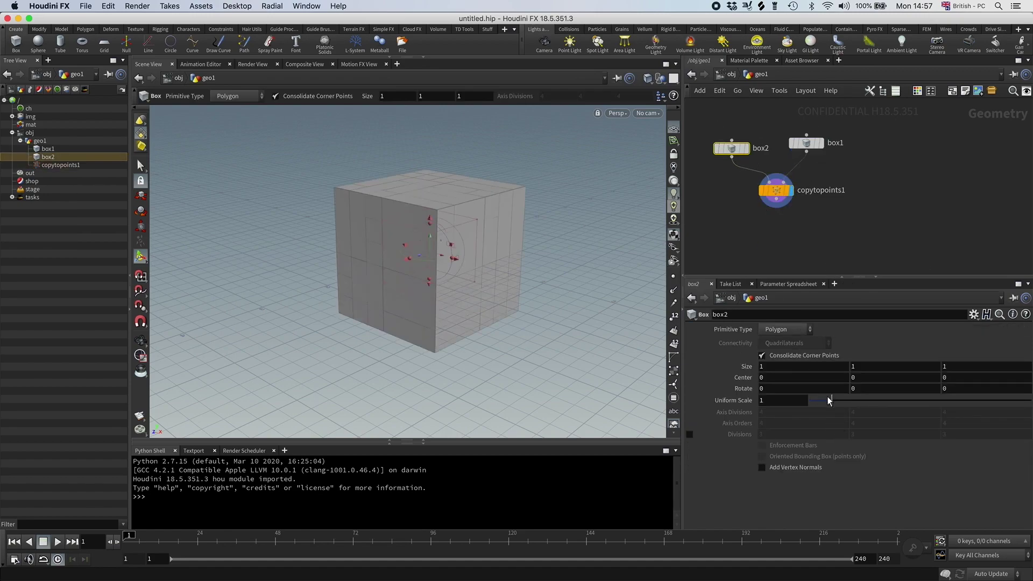
drag(827, 400, 814, 401)
click(780, 196)
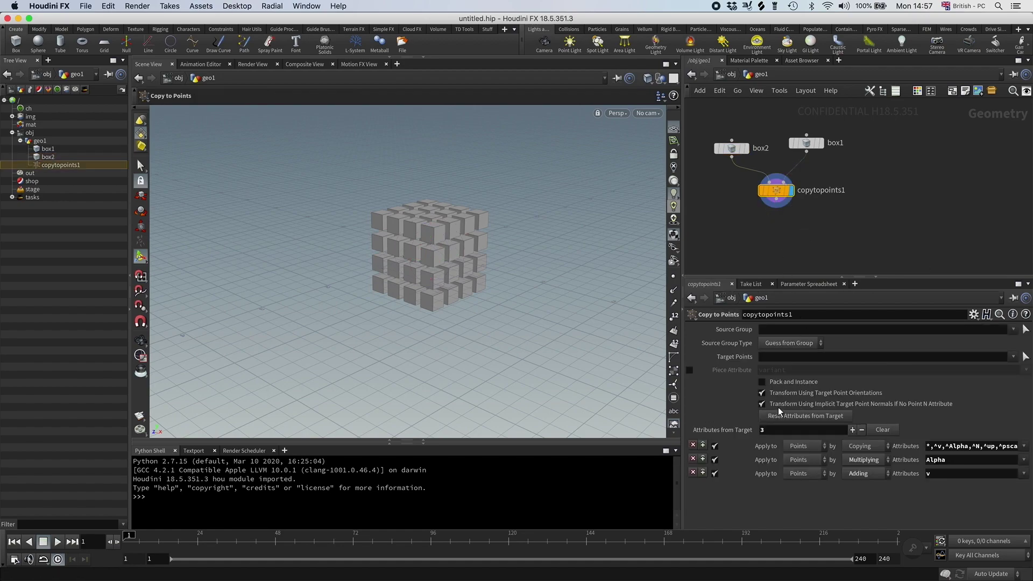
click(775, 386)
middle_click(776, 190)
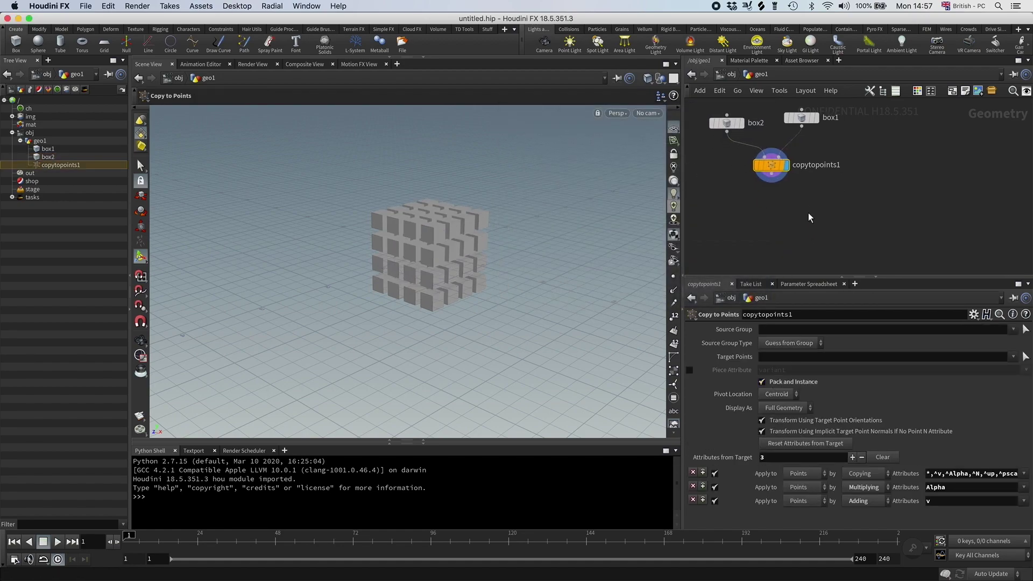
Add a Transform node after copytopoints1, connect it and display its result.
key(Tab)
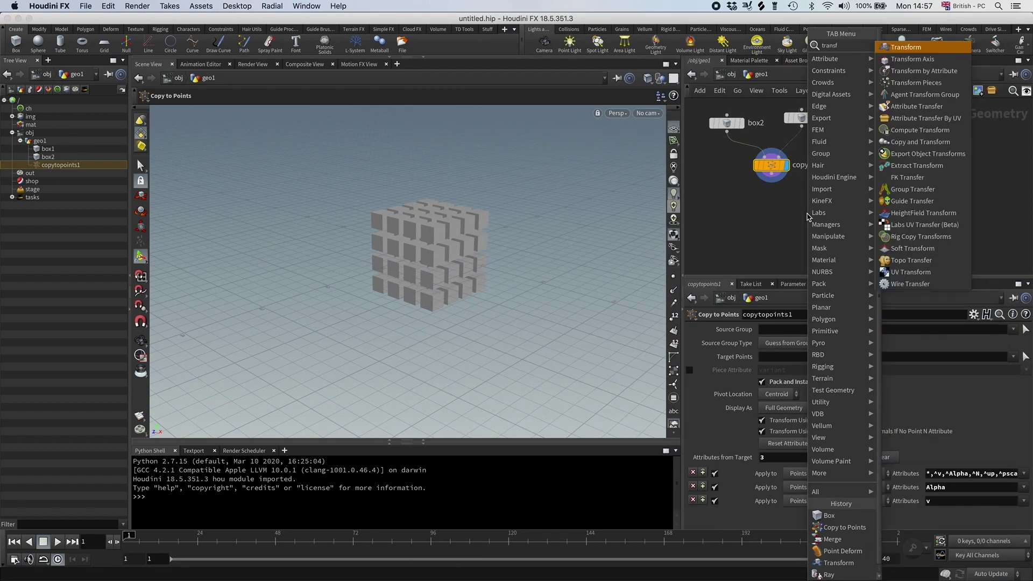
key(Escape)
click(776, 209)
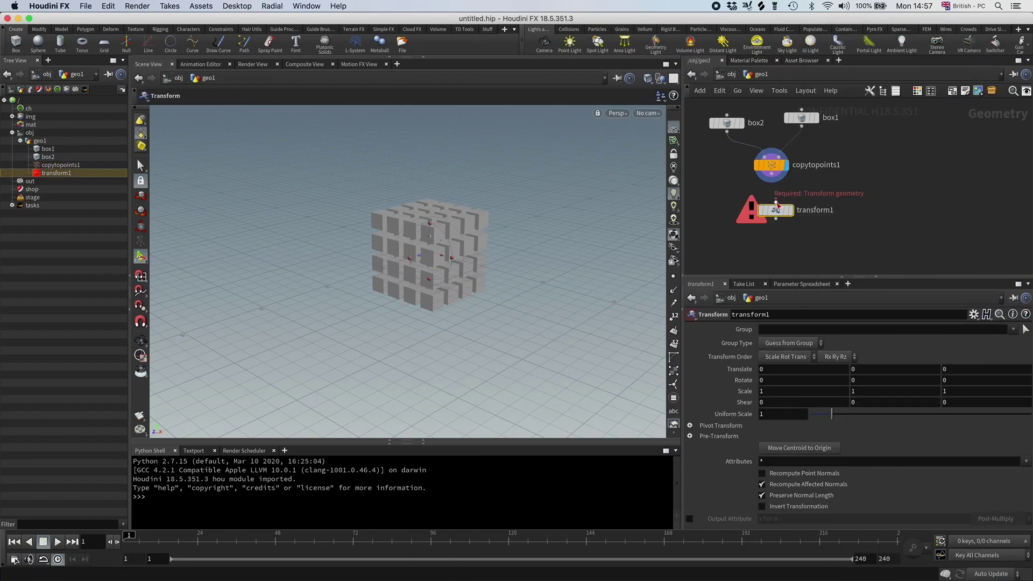
click(790, 209)
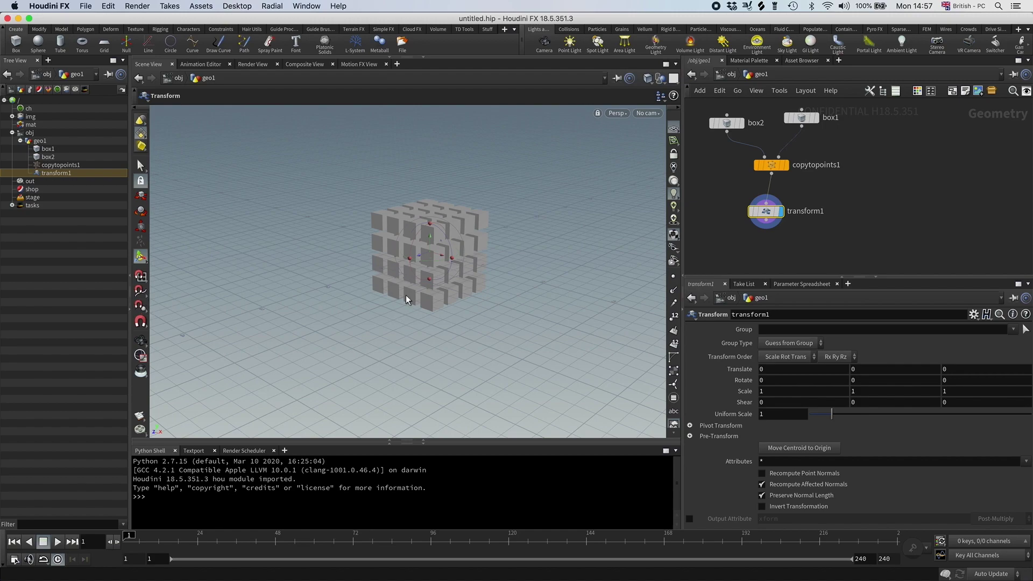
Raise the block of cubes about 1.1 units and rotate it about 13, -2 and 9 degrees, then align transform1 under copytopoints1.
drag(430, 239, 450, 208)
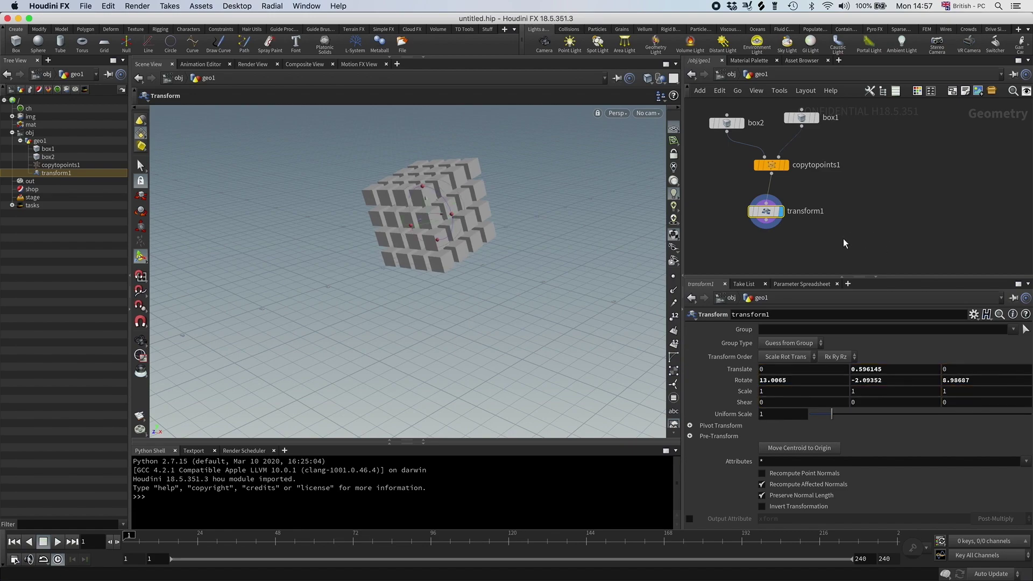
alt+drag(451, 253, 409, 253)
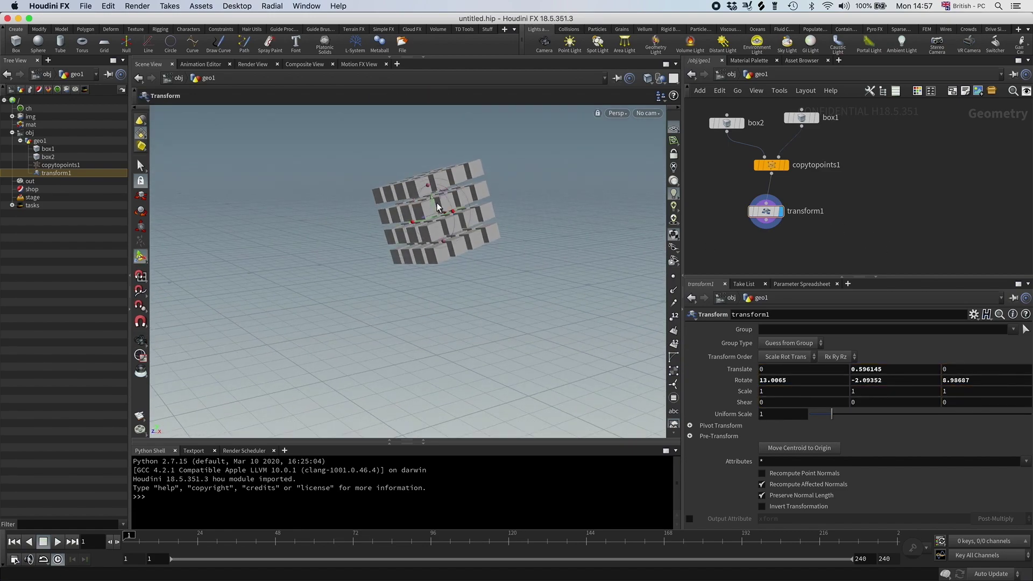
drag(432, 202, 426, 166)
middle_drag(788, 210, 734, 213)
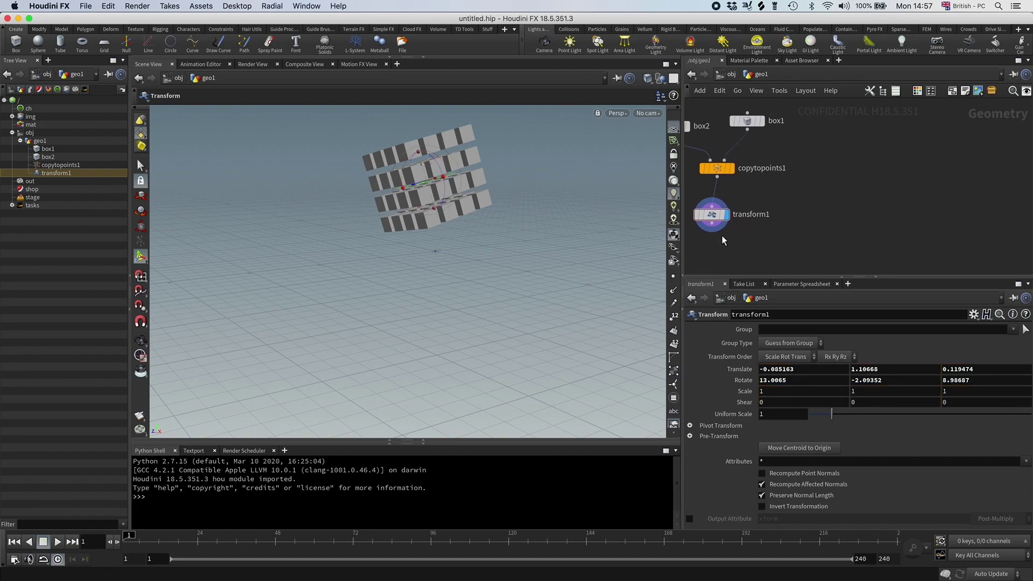
drag(711, 215, 717, 210)
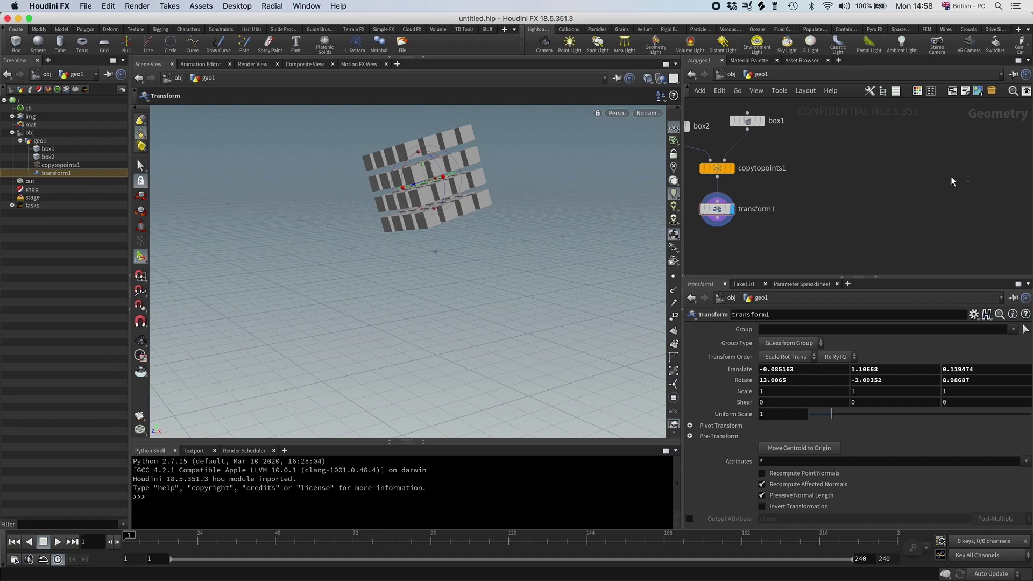
Add a separate Grid node beside the box chain with 50 rows and 50 columns.
key(Tab)
text(gri)
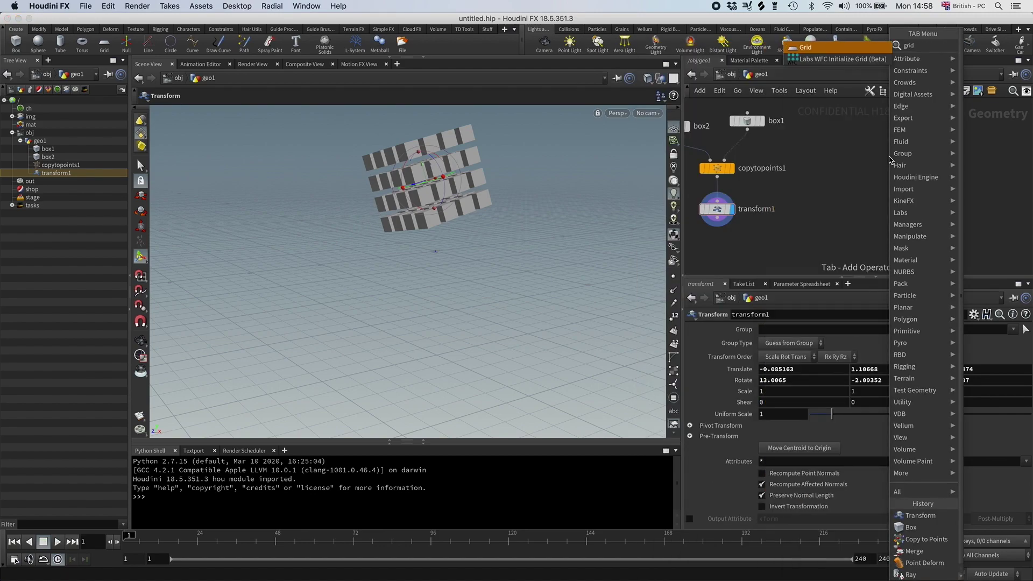
key(Return)
click(864, 144)
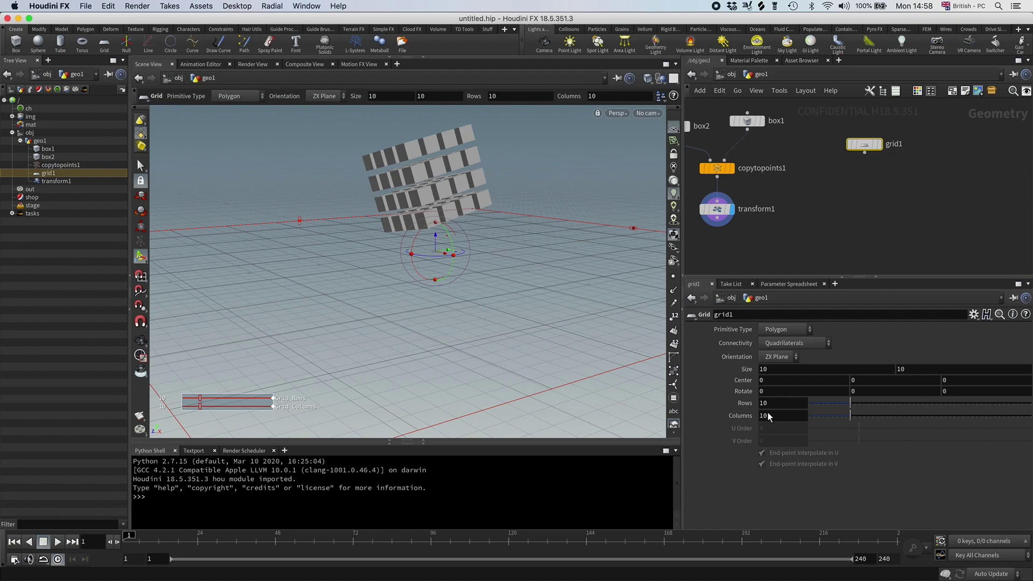
text(50)
key(Tab)
text(50)
key(Return)
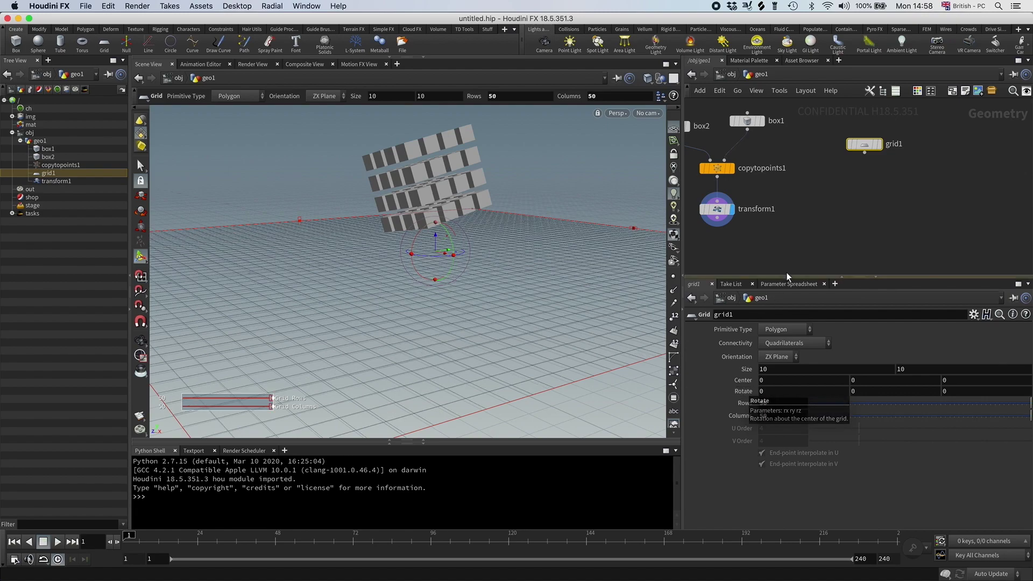
Connect a new Mountain node to grid1, display it and set its element size to 7.56.
key(Tab)
text(mount)
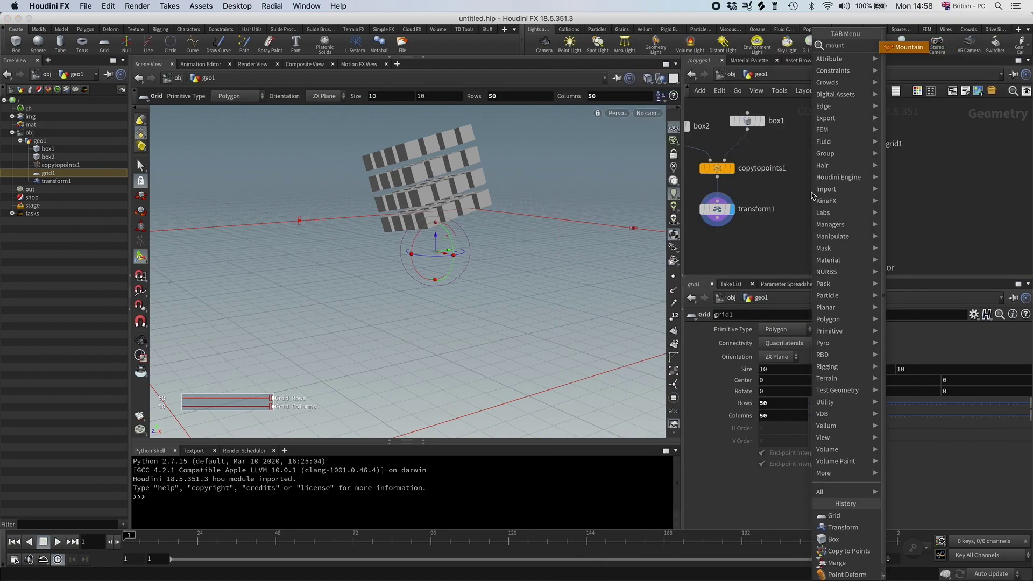
key(Return)
click(860, 190)
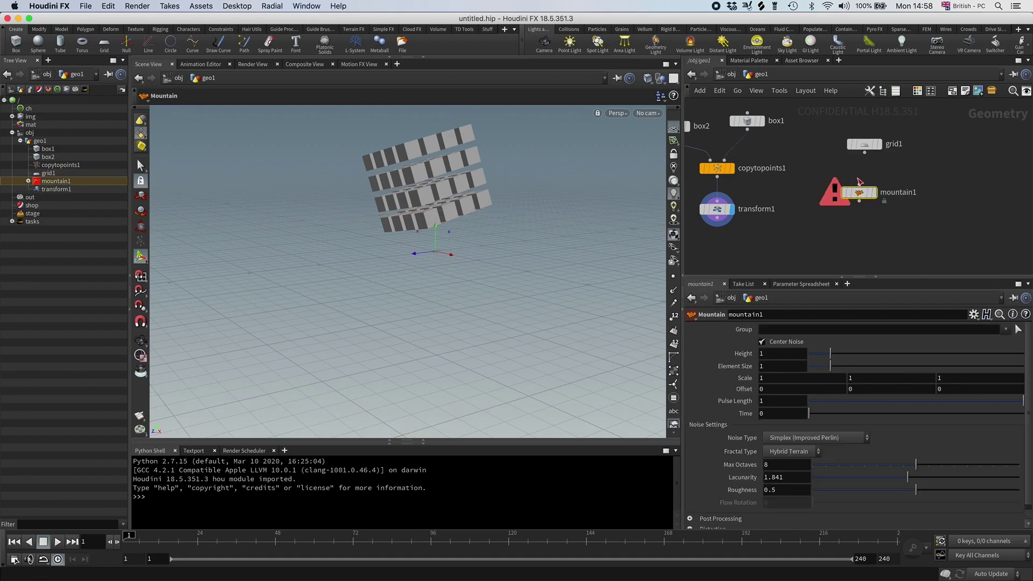
click(874, 192)
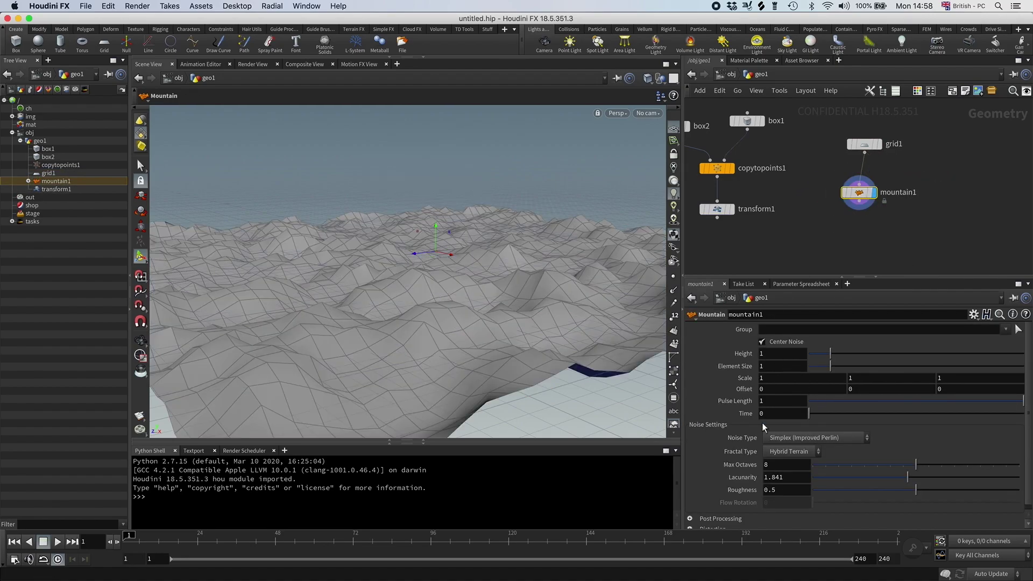
drag(826, 372, 970, 371)
Add a Null node below mountain1 and connect it to the Mountain output.
scroll(812, 213, down, 2)
scroll(811, 213, left, 2)
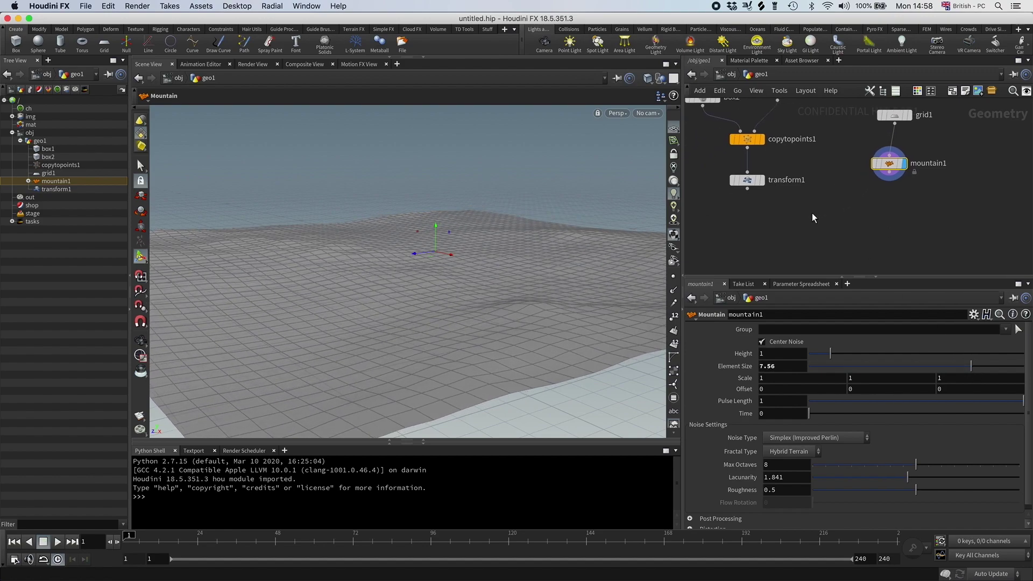
key(Tab)
text(nu)
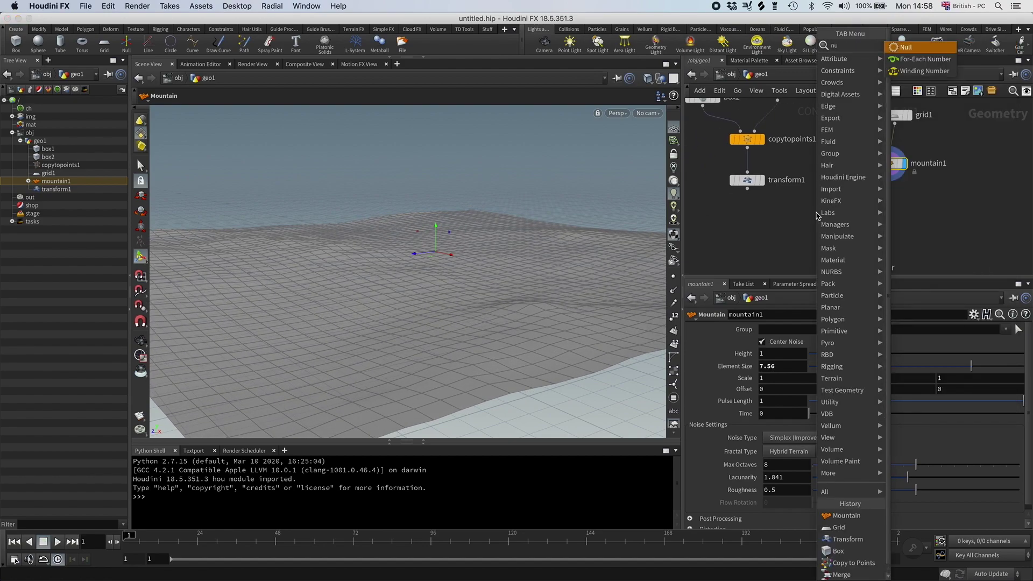
key(Return)
click(888, 209)
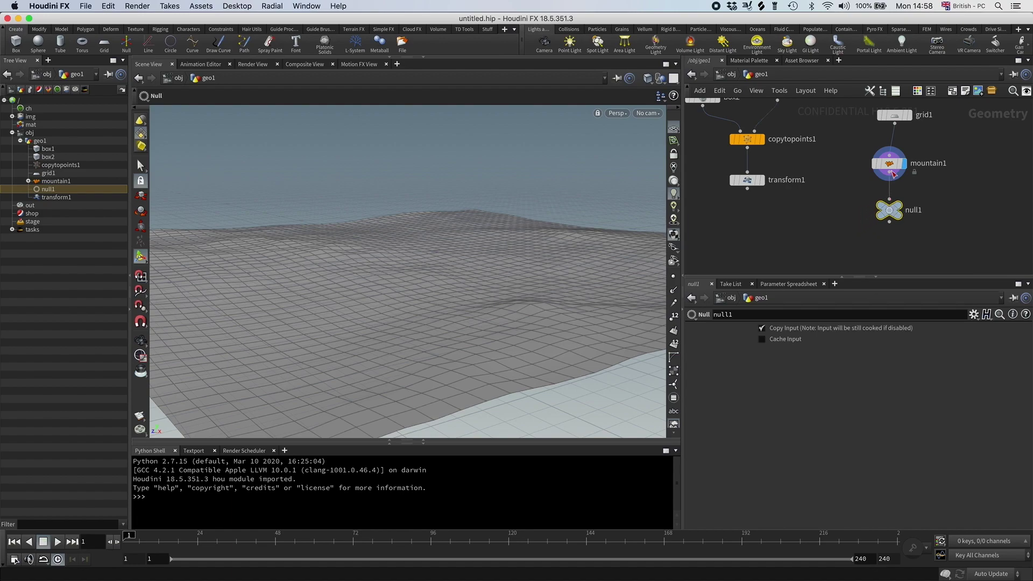
Rename the Null node OUT_environment and color it black.
double_click(918, 211)
text(OU)
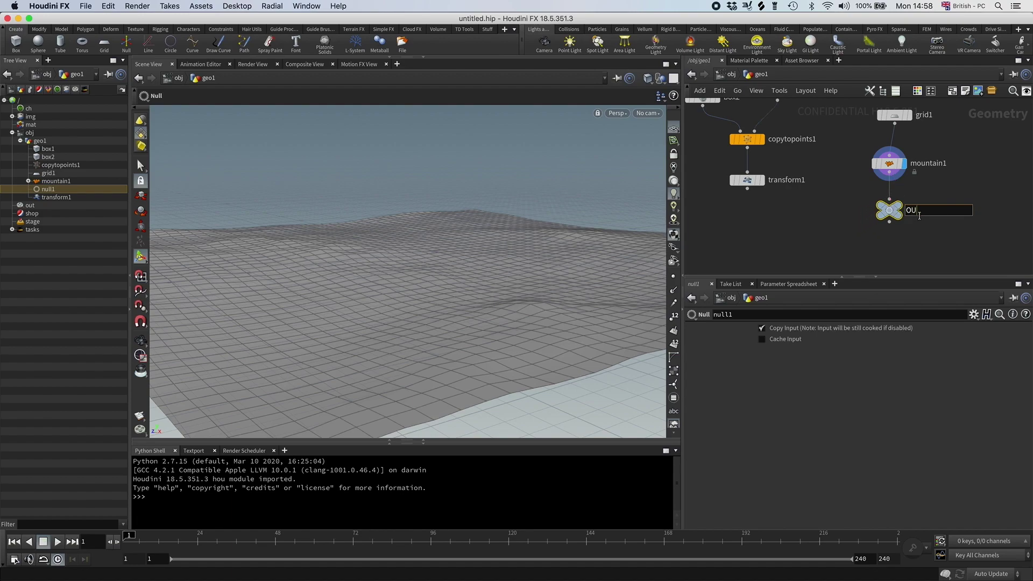
text(T_environ_emnt)
key(Return)
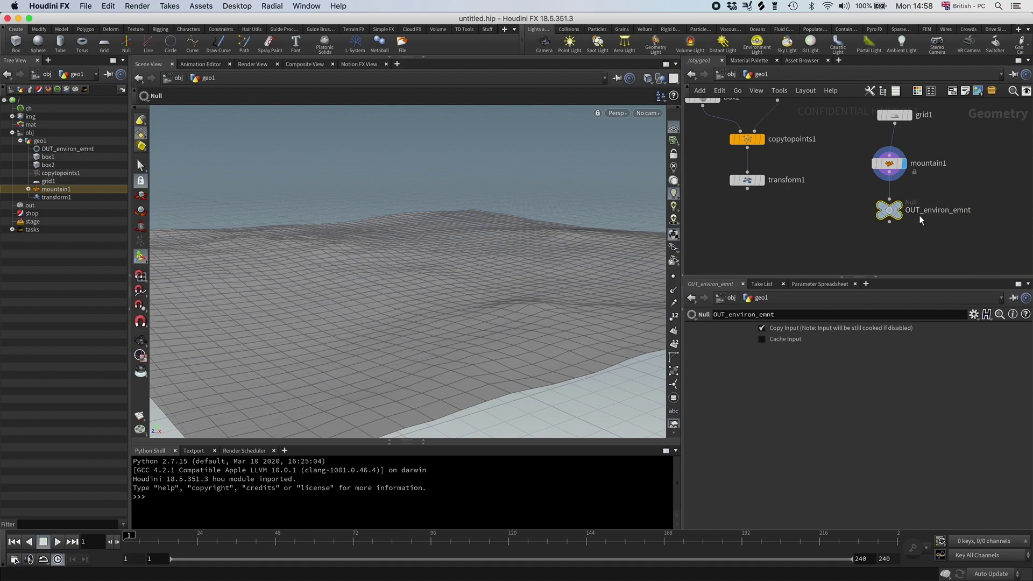
double_click(942, 208)
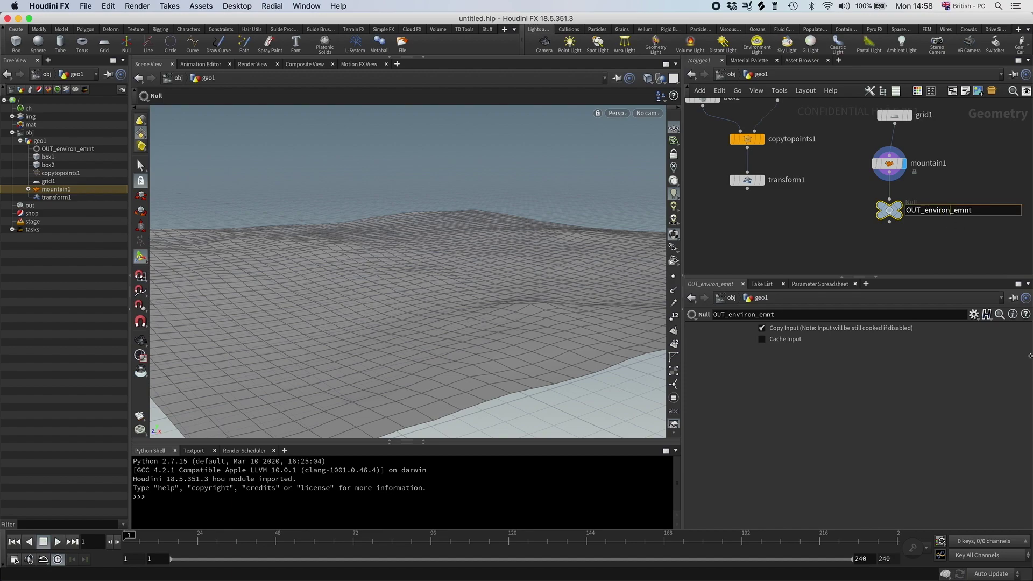
key(Delete)
key(Delete)
key(Return)
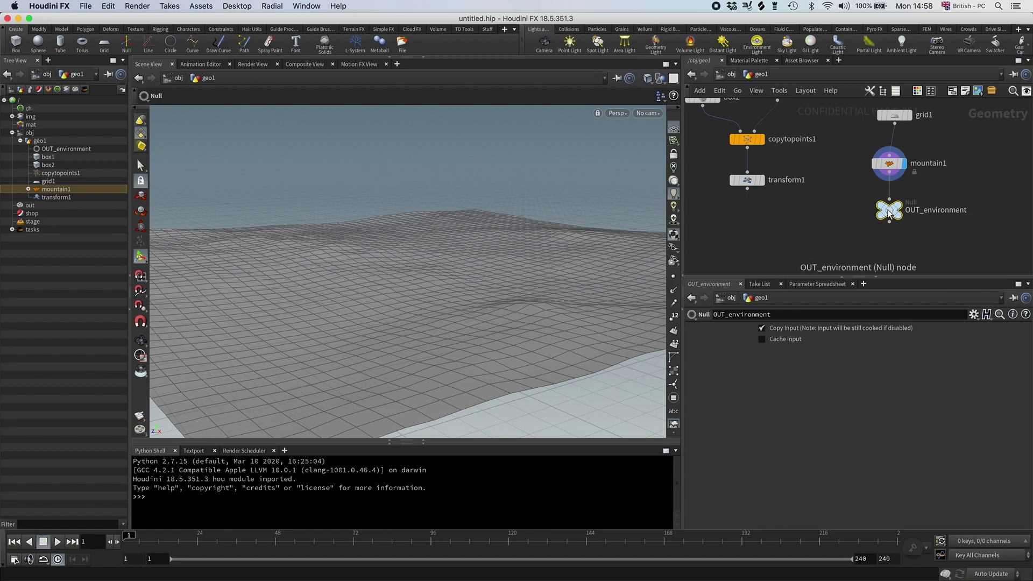
key(c)
key(c)
Add a DOP Network node below transform1 and connect transform1's output to its first input.
key(Tab)
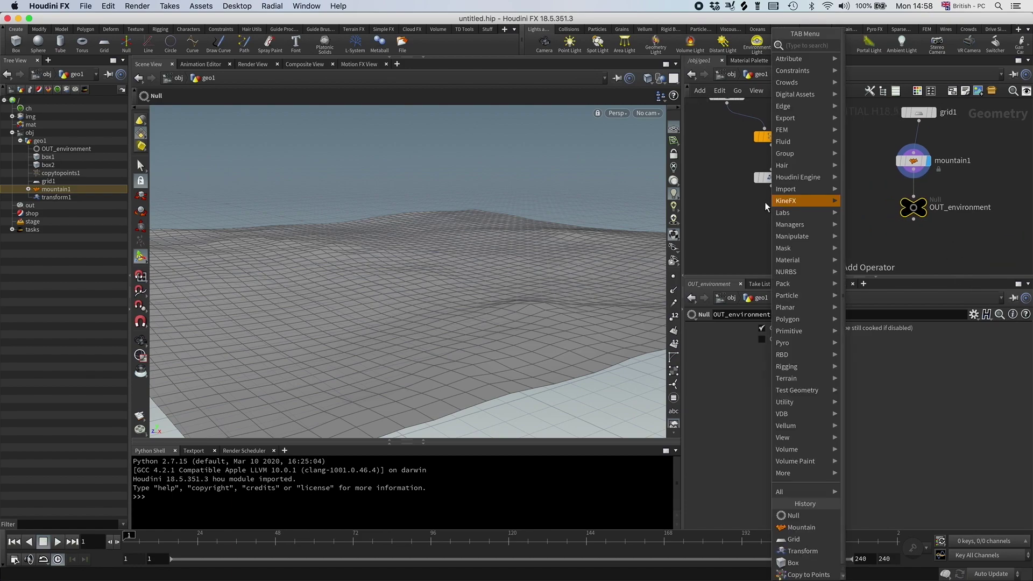
text(dop ne)
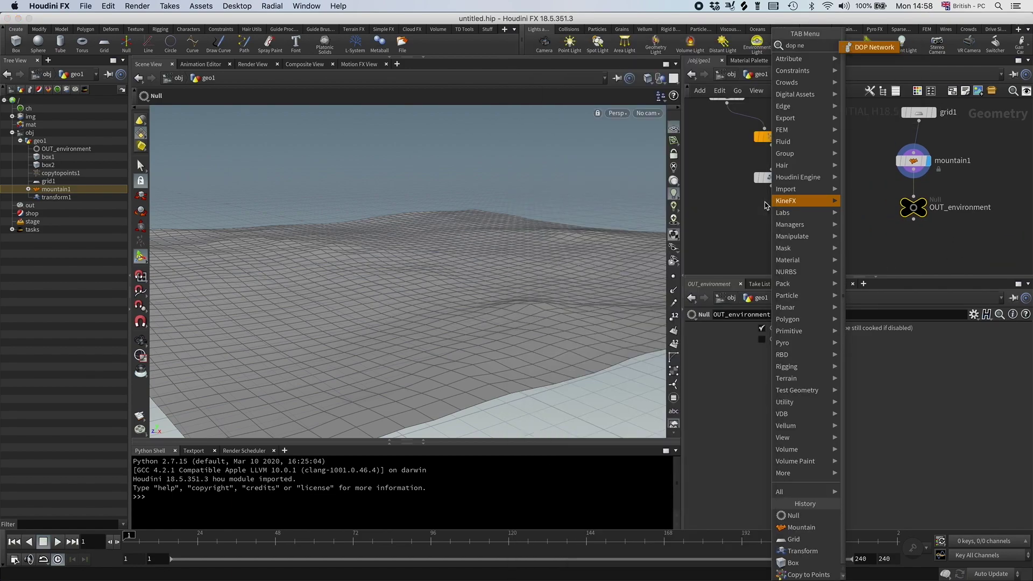
key(Return)
click(792, 247)
drag(771, 186, 779, 234)
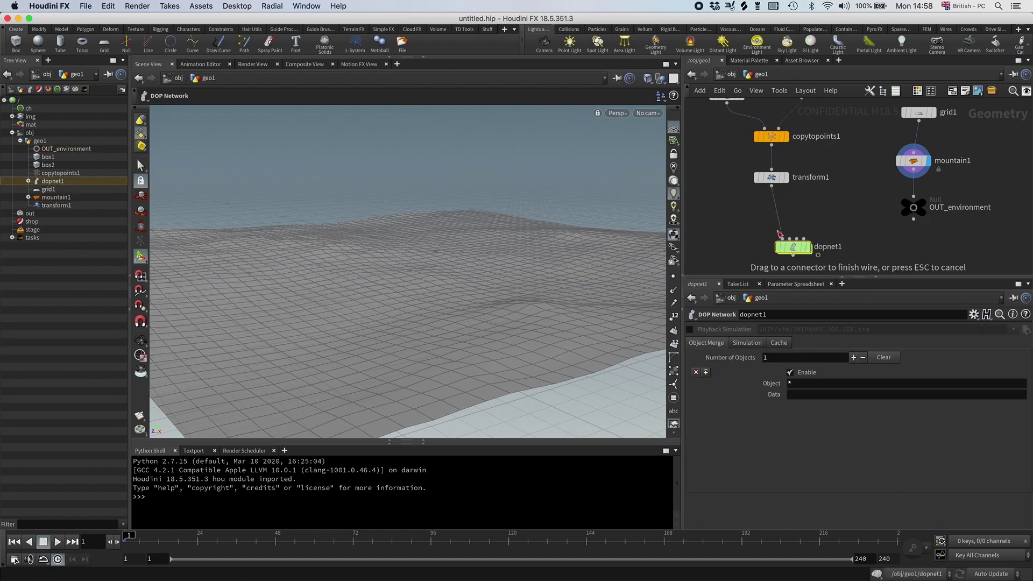
click(791, 240)
Inside the DOP network, add a Rigid Body Solver wired above the output node and move the output node farther down.
double_click(787, 213)
key(Tab)
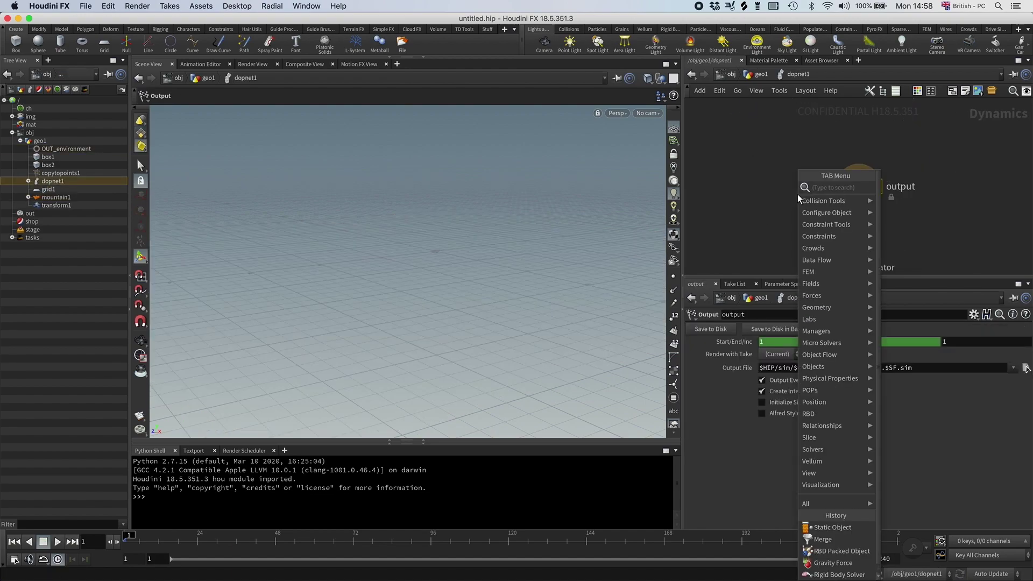
text(ri)
key(Return)
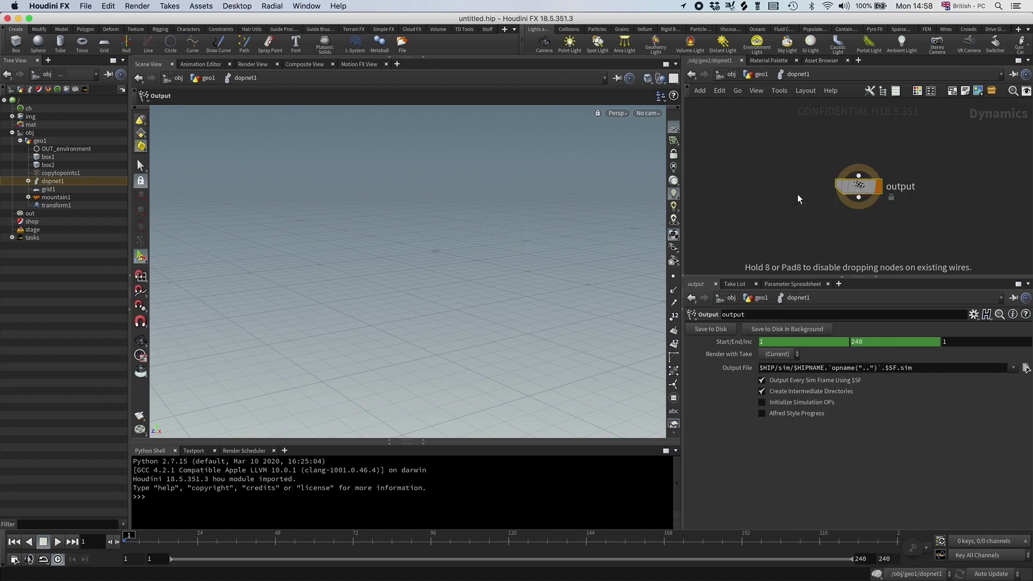
click(859, 186)
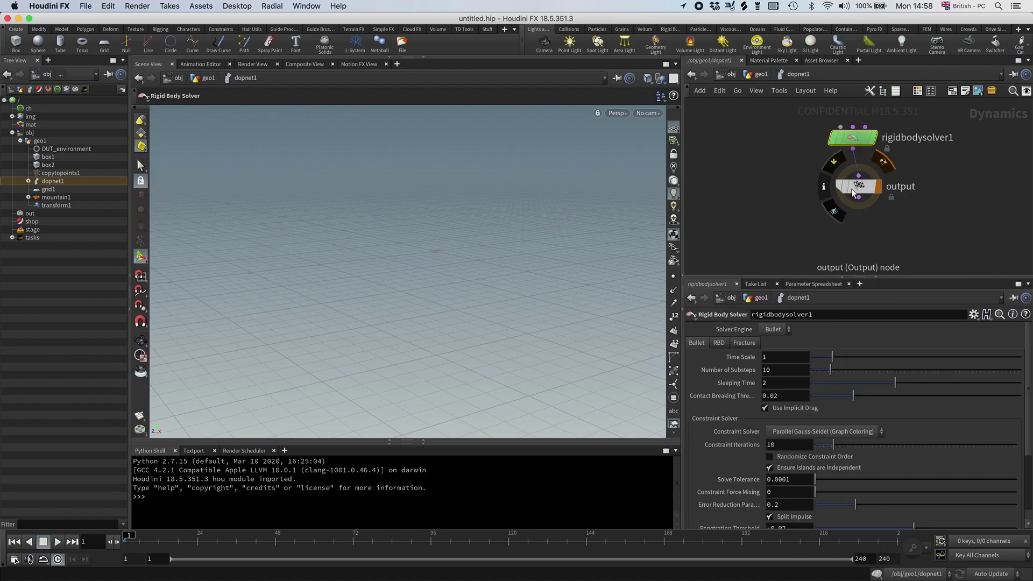
drag(858, 187, 859, 235)
Insert a Gravity Force node on the wire between the rigid body solver and the output node.
key(Tab)
text(grav)
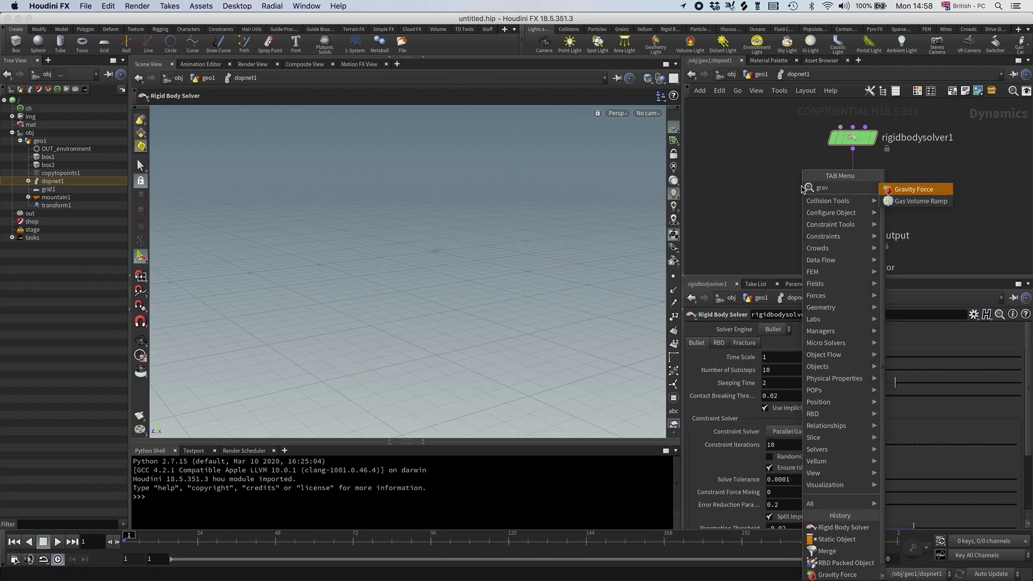
key(Return)
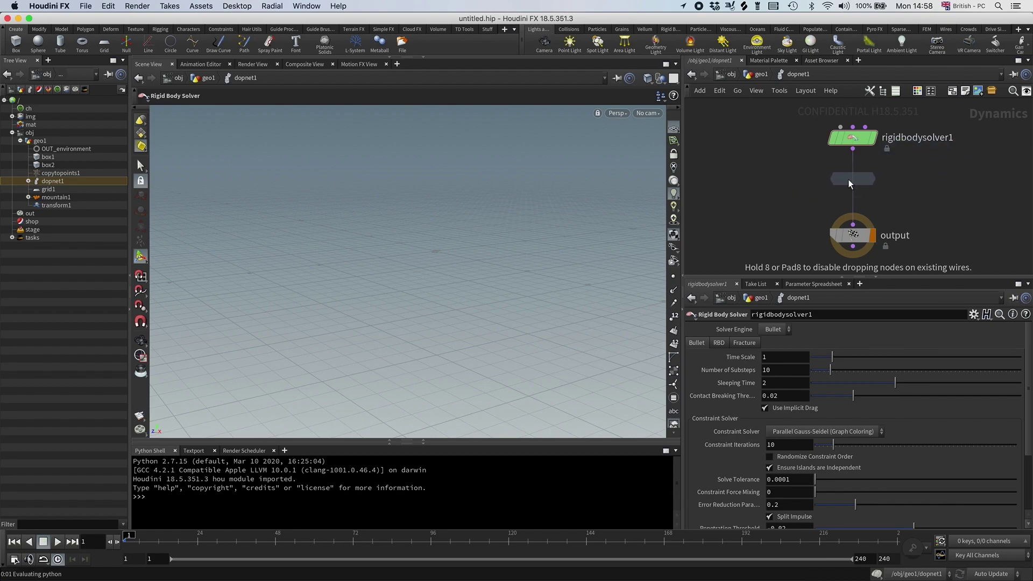
click(851, 179)
Add an RBD Packed Object node above the rigid body solver and connect it to the solver's first input.
key(Tab)
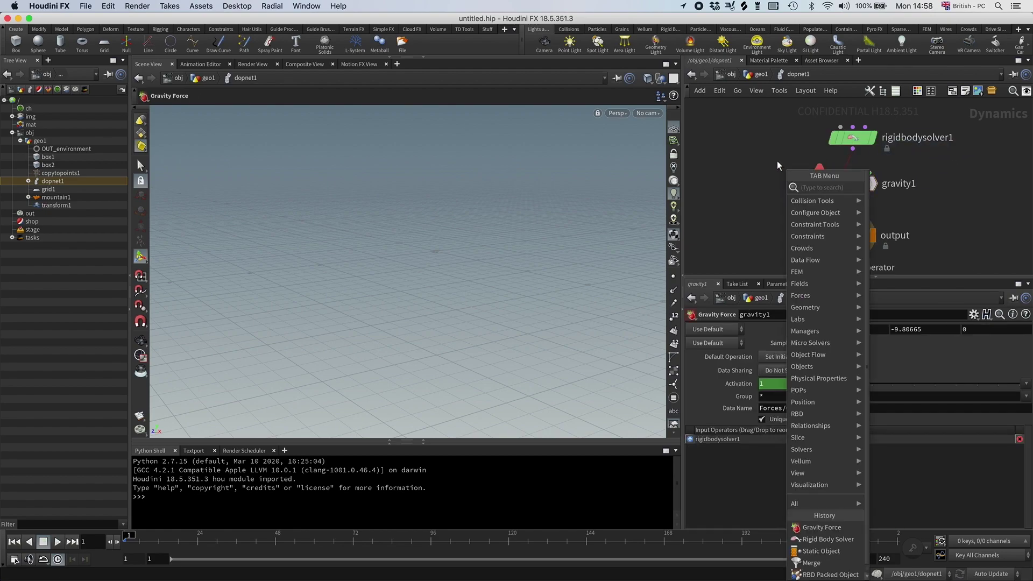
text(pack)
key(Return)
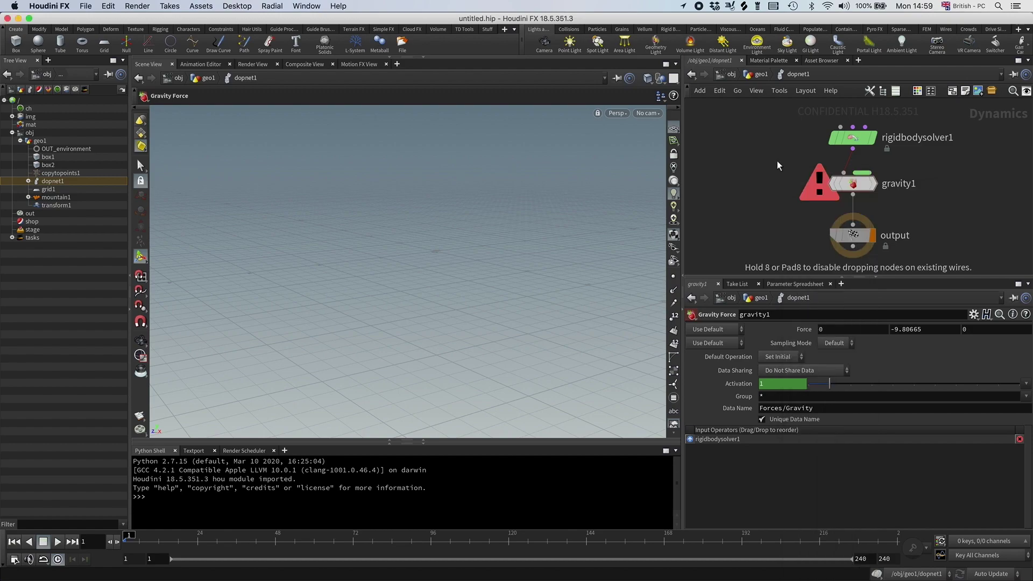
click(776, 160)
middle_drag(765, 140, 743, 223)
drag(749, 247, 818, 210)
click(786, 154)
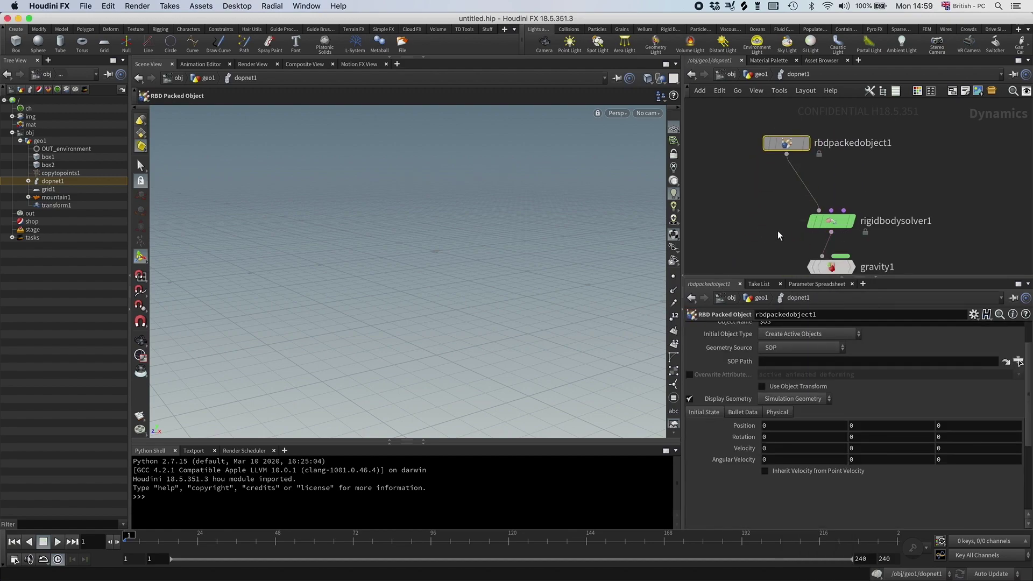
Set the RBD Packed Object's Geometry Source to First Context Geometry.
click(781, 338)
click(776, 333)
click(779, 347)
click(780, 360)
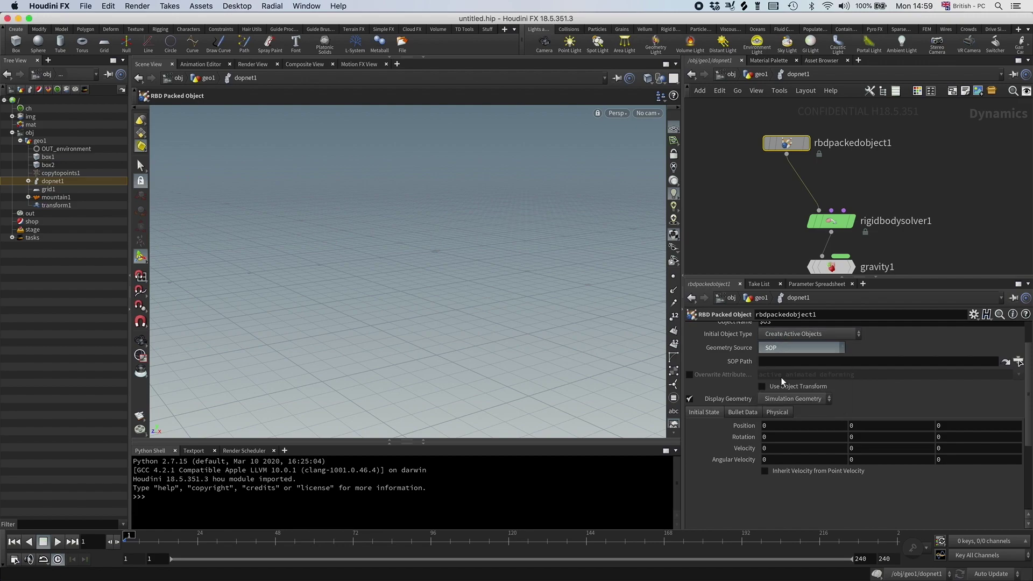
Insert a Merge node on the wire between gravity1 and the output node.
middle_drag(747, 191, 757, 172)
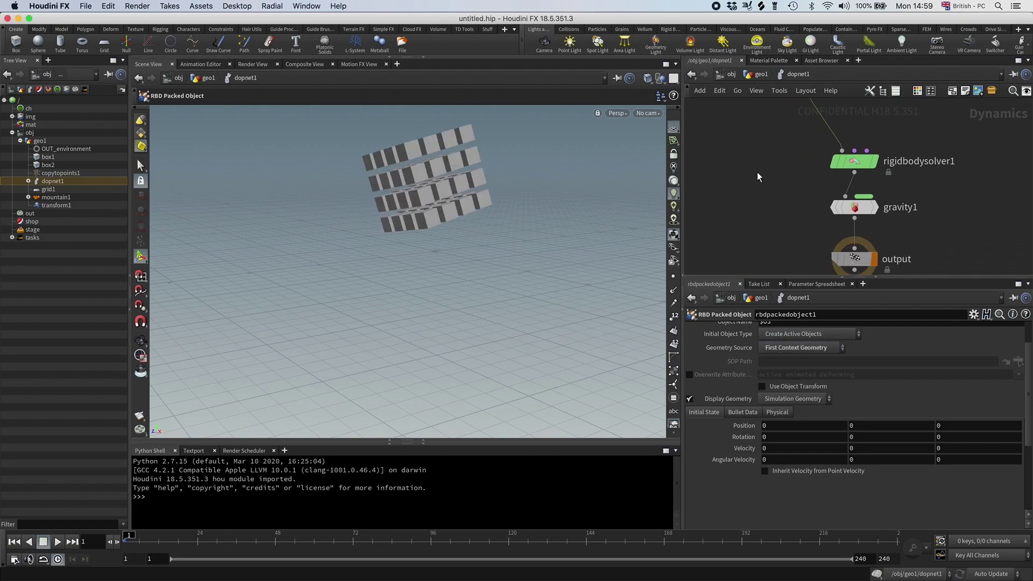
key(Tab)
text(mer)
key(Return)
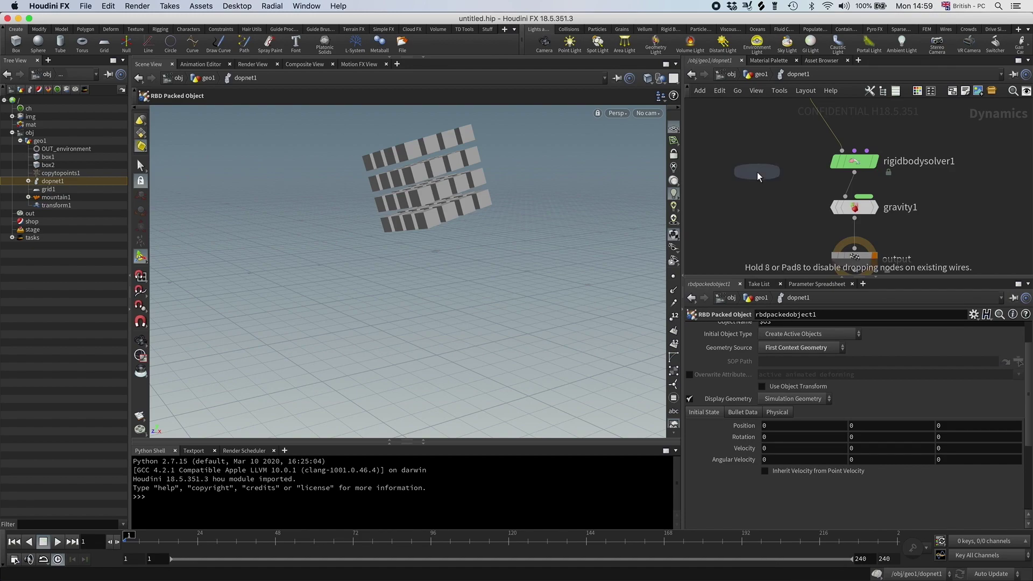
click(855, 238)
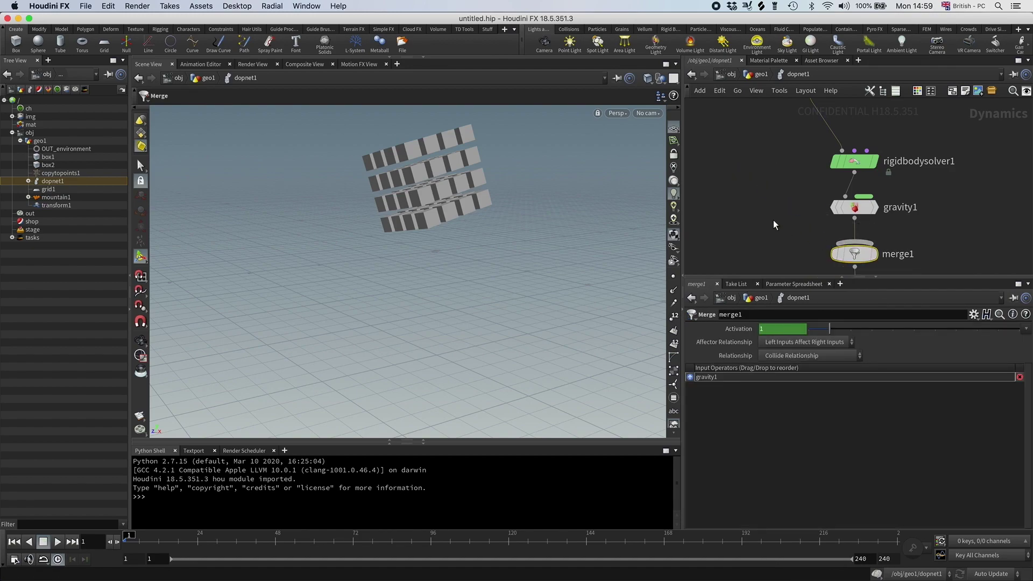
Add a Static Object node, connect it to merge1, and place it ahead of gravity1 in the merge's input order.
key(Tab)
text(stat)
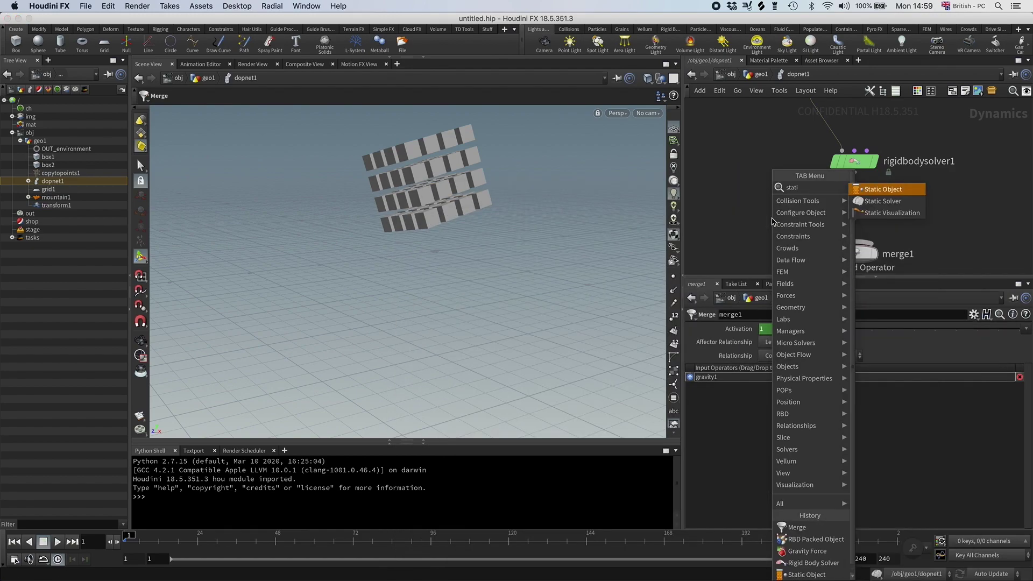
key(Return)
click(765, 195)
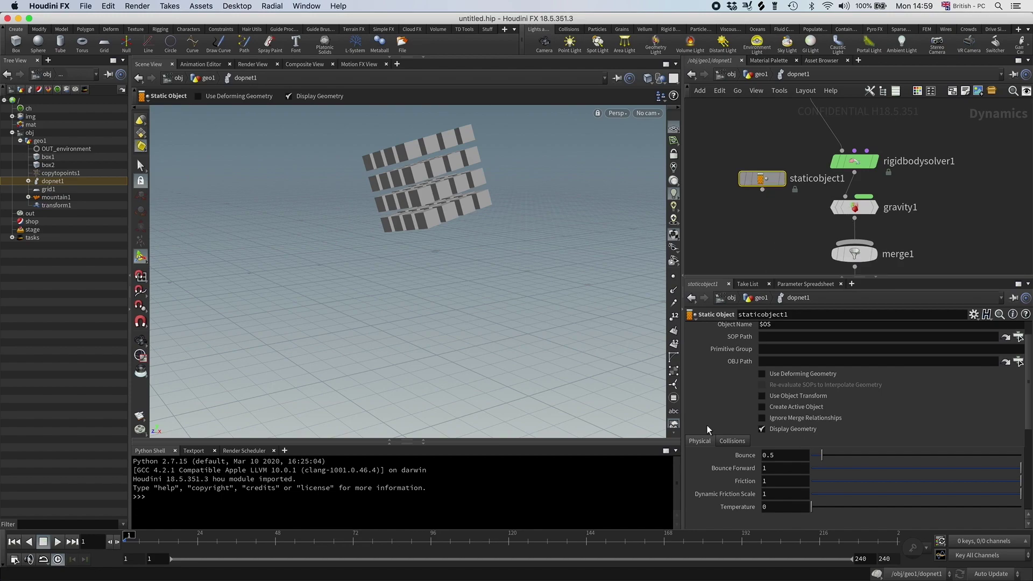
click(854, 243)
click(762, 190)
click(853, 253)
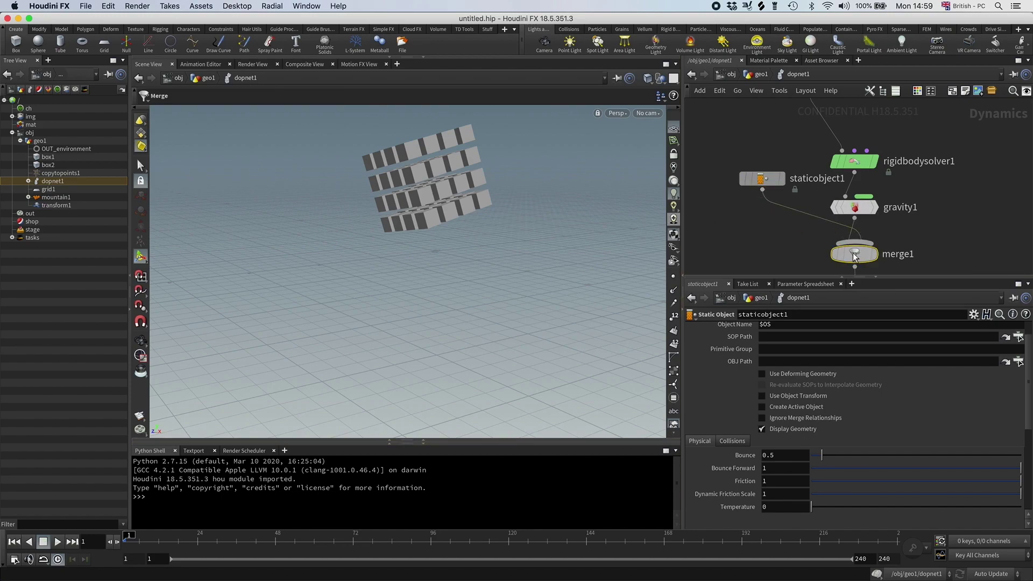
drag(699, 386, 699, 377)
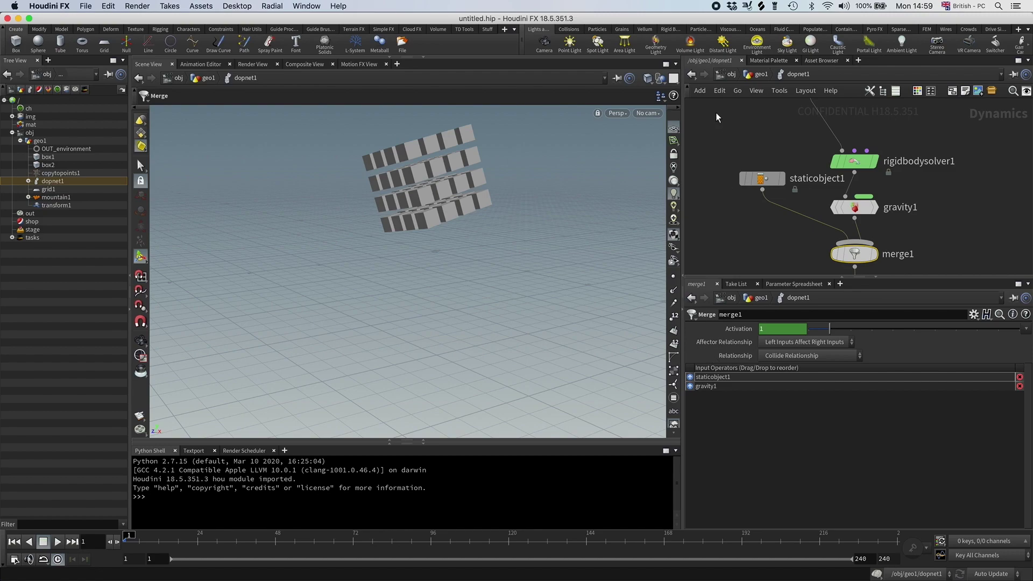
Set the static object's SOP Path to /obj/geo1/OUT_environment.
click(766, 180)
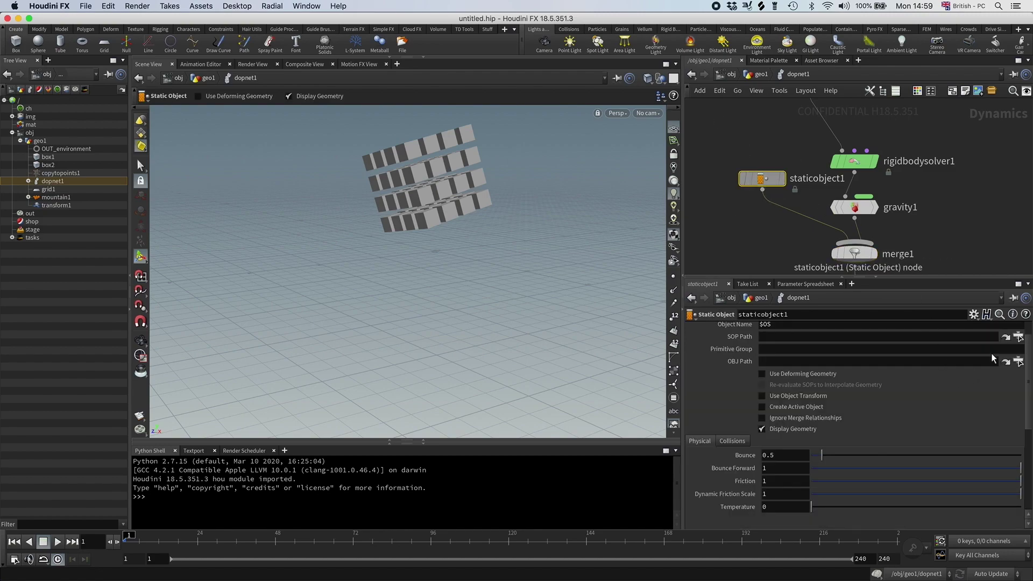
click(1018, 337)
double_click(960, 274)
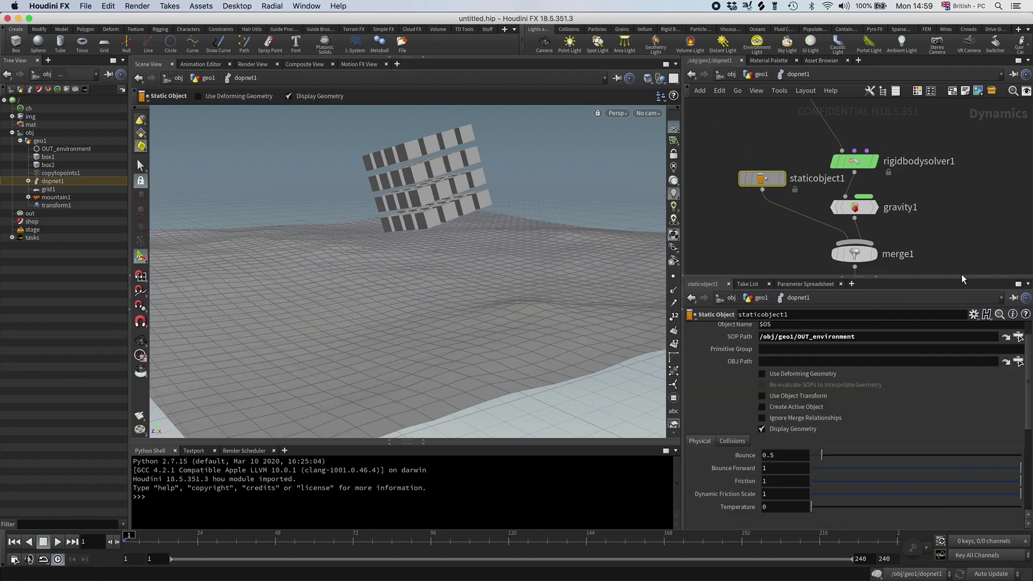
Play the simulation, go back to frame 32 and examine how the cubes collide with the ground.
scroll(745, 269, down, 3)
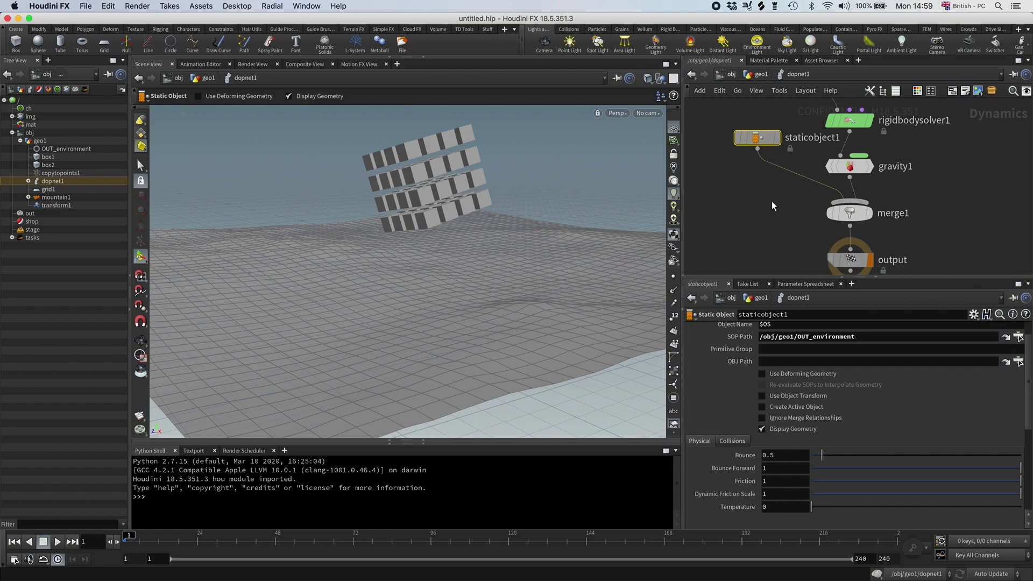
click(57, 542)
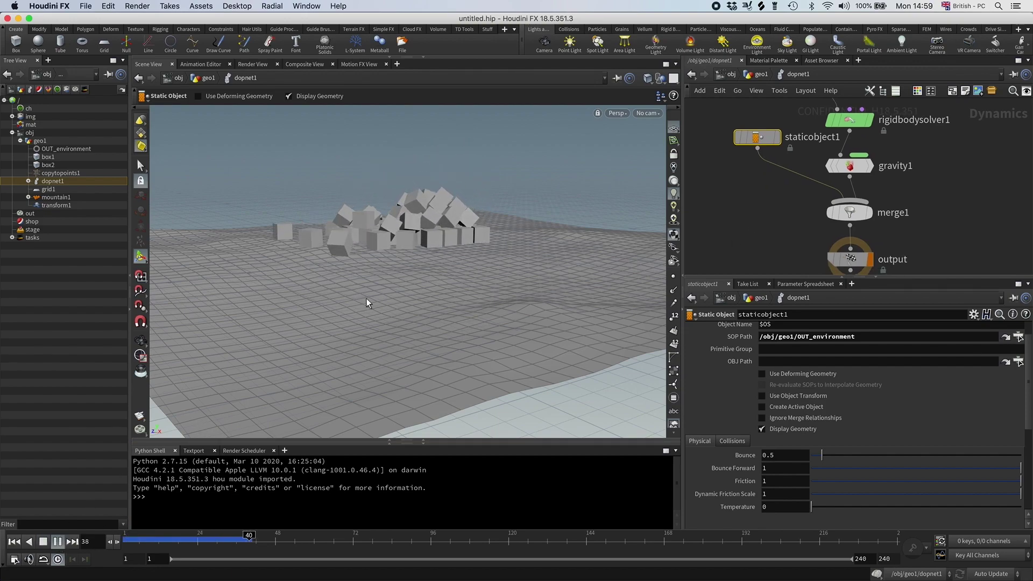
click(223, 537)
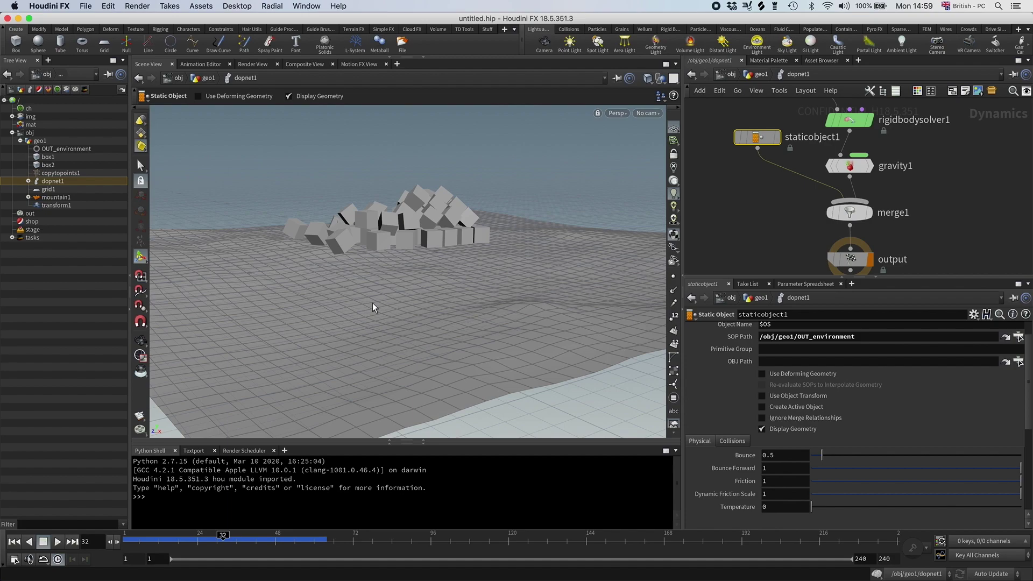
key(Escape)
drag(403, 275, 406, 320)
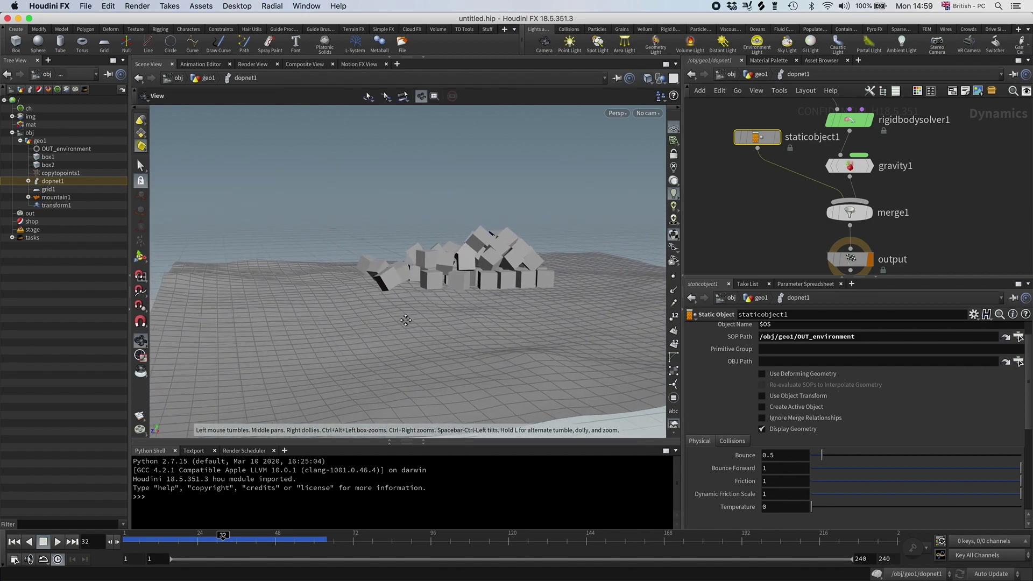
key(Return)
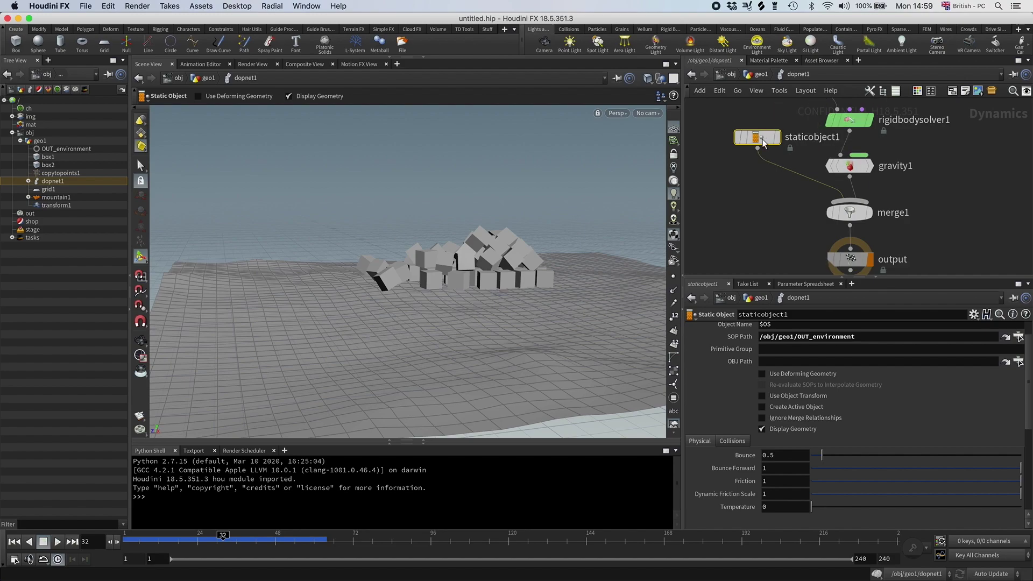
Turn on Show Guide Geometry in the static object's Bullet collision data, inspect the ground, and turn it off again.
click(729, 441)
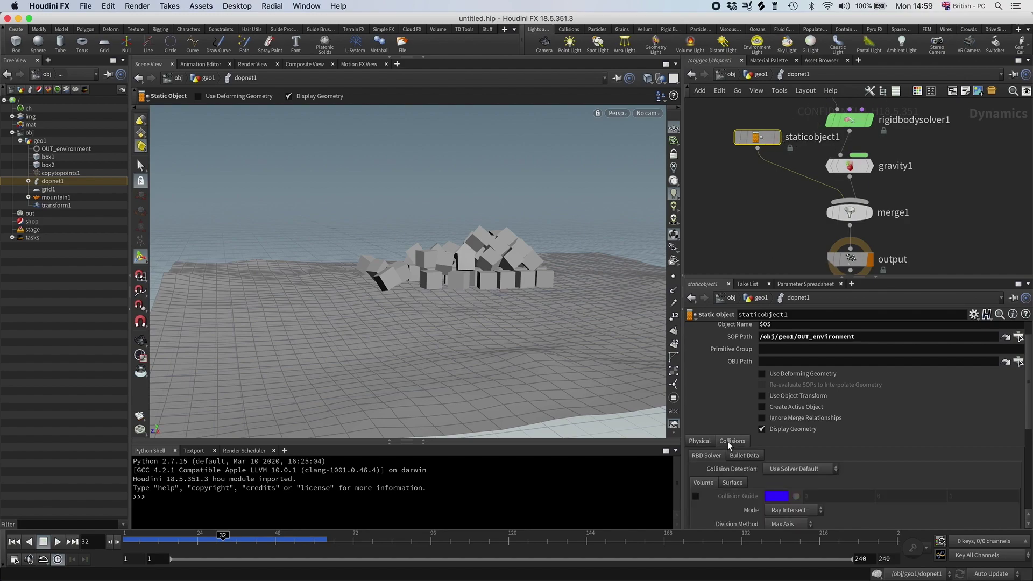
scroll(737, 442, down, 1)
click(740, 441)
click(765, 454)
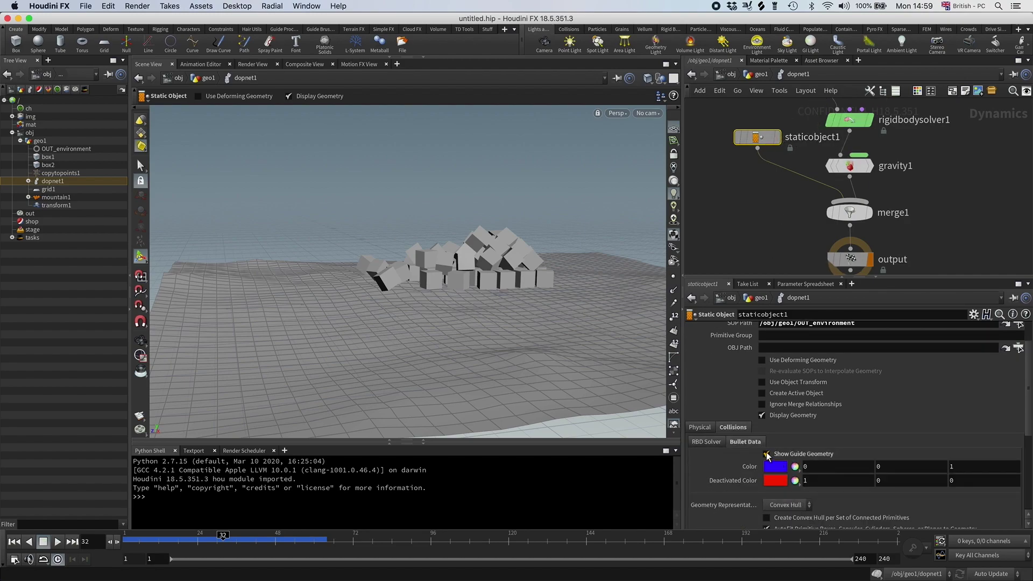
alt+drag(258, 371, 287, 327)
click(766, 454)
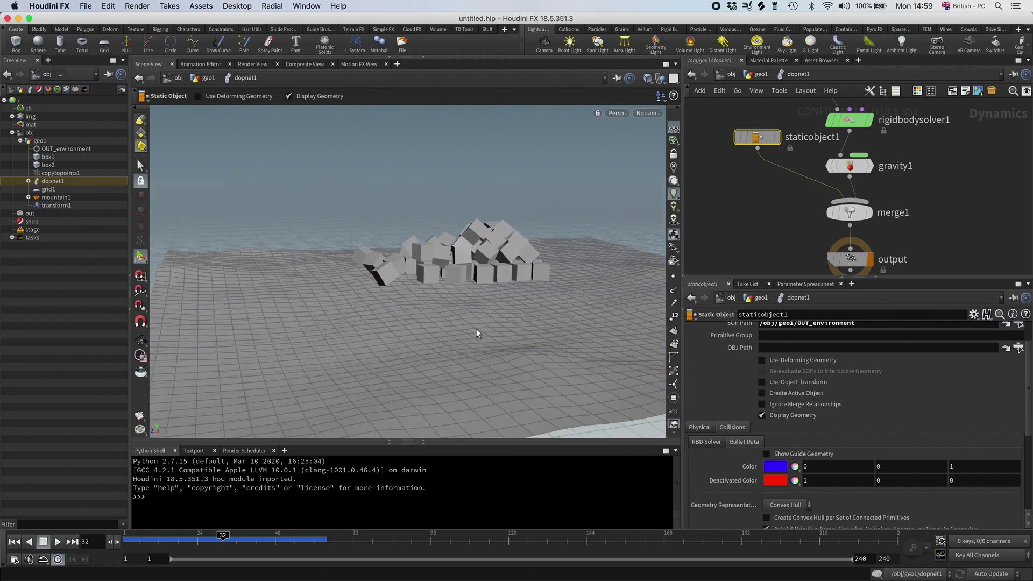
Return to the geo1 network, go back to an early frame and display the dopnet1 node.
drag(474, 329, 442, 317)
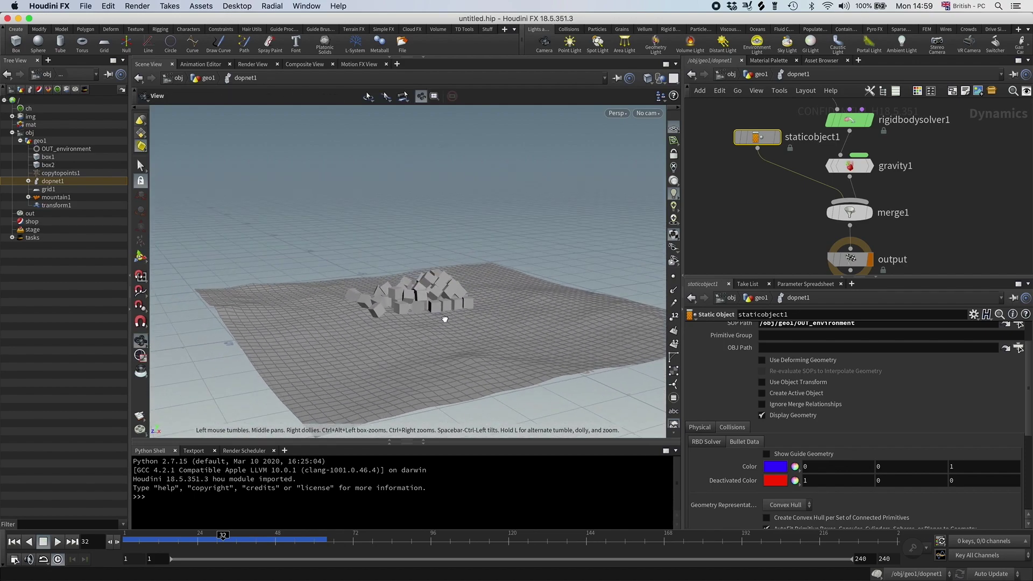
key(u)
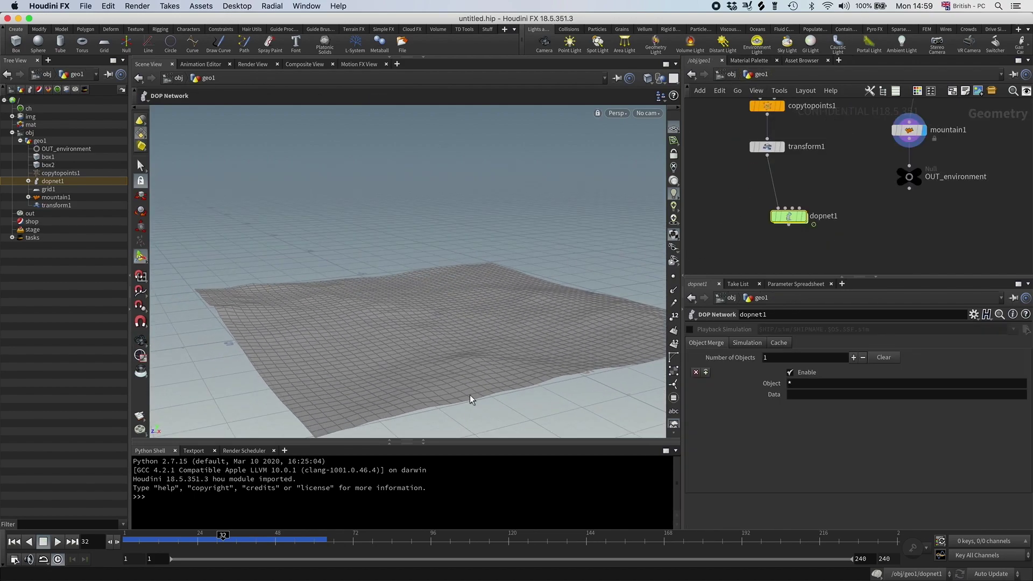
click(164, 538)
click(804, 216)
Play the dopnet1 simulation, stop it at frame 63 and inspect the fallen cubes on the terrain.
click(58, 541)
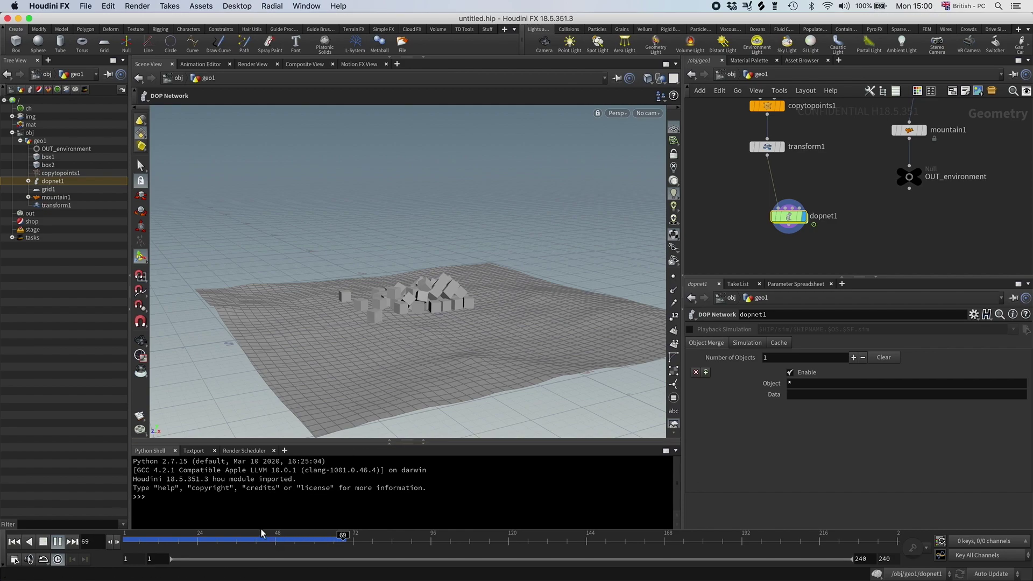
drag(268, 537, 323, 535)
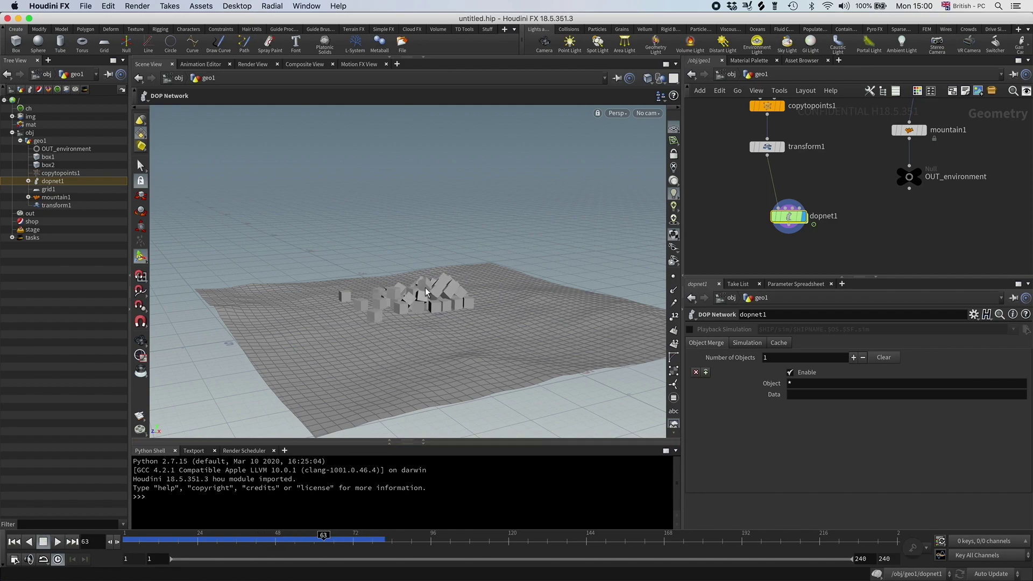
key(space)
middle_drag(481, 292, 456, 289)
Limit dopnet1's object merge to the rigid bodies by setting its Object pattern to *rbd*.
scroll(891, 207, down, 2)
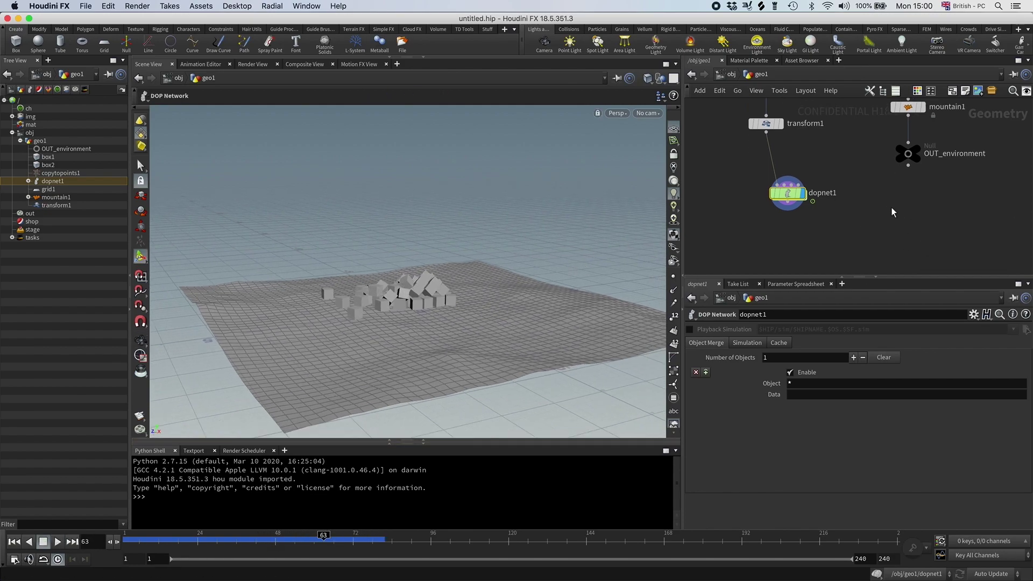
click(790, 197)
click(822, 382)
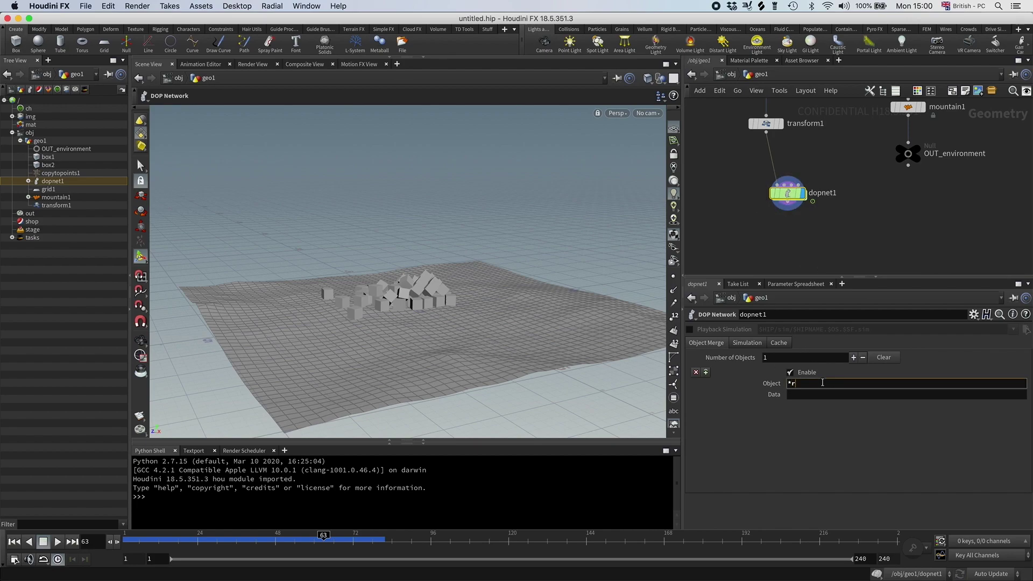
text(*rbd*)
key(Return)
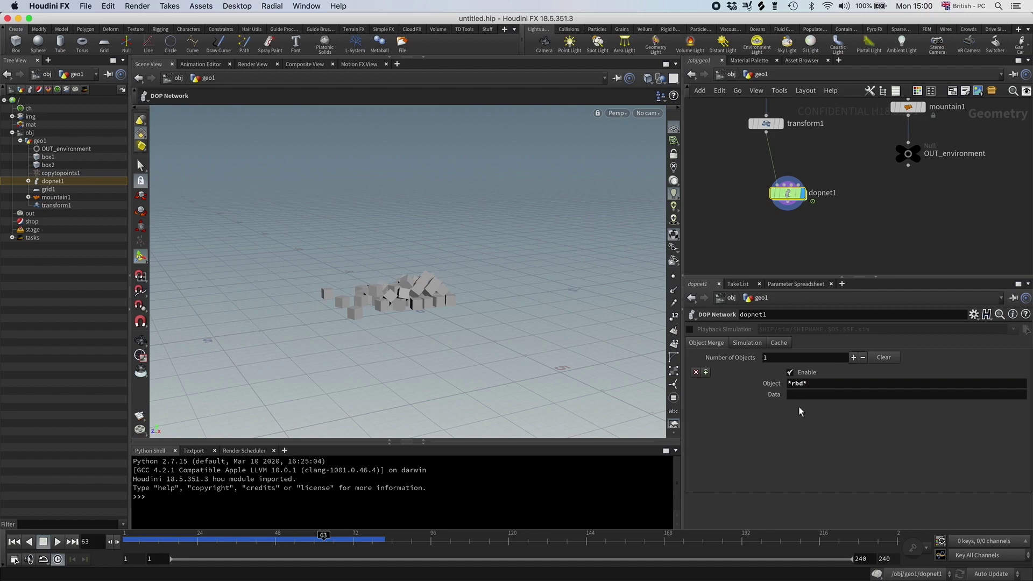
Look inside dopnet1 at the rbdpackedobject1 node's name and return to the geo1 network.
double_click(788, 192)
middle_drag(819, 118, 810, 205)
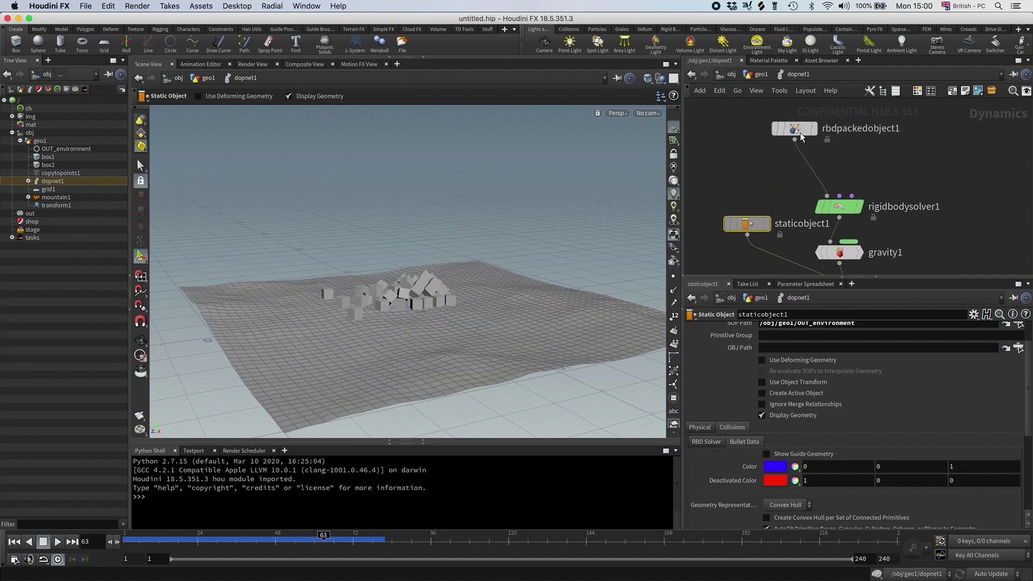
mouse_move(799, 133)
key(u)
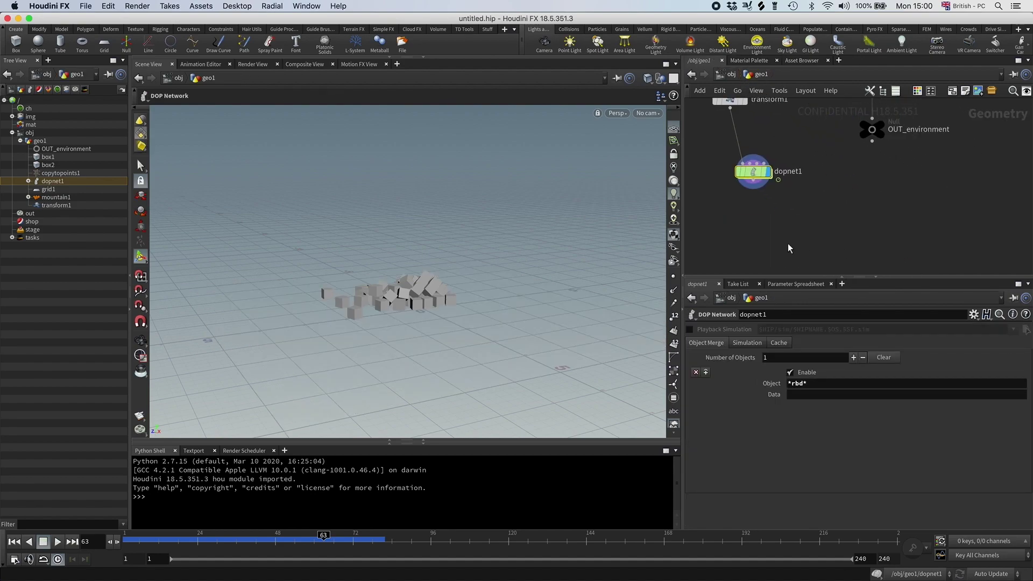
Add a Point Deform node below dopnet1 and connect dopnet1's output to it.
key(Tab)
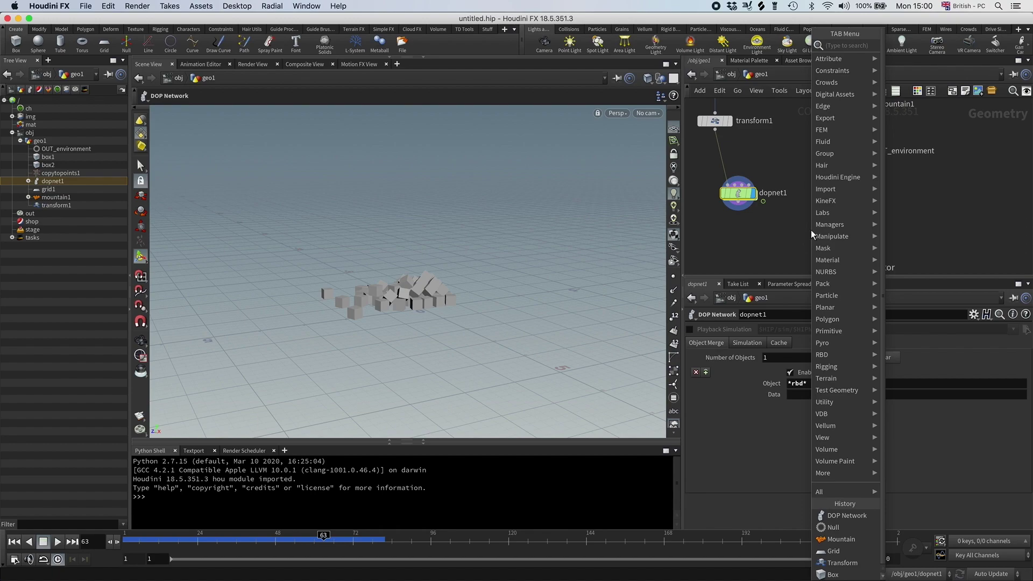
text(point)
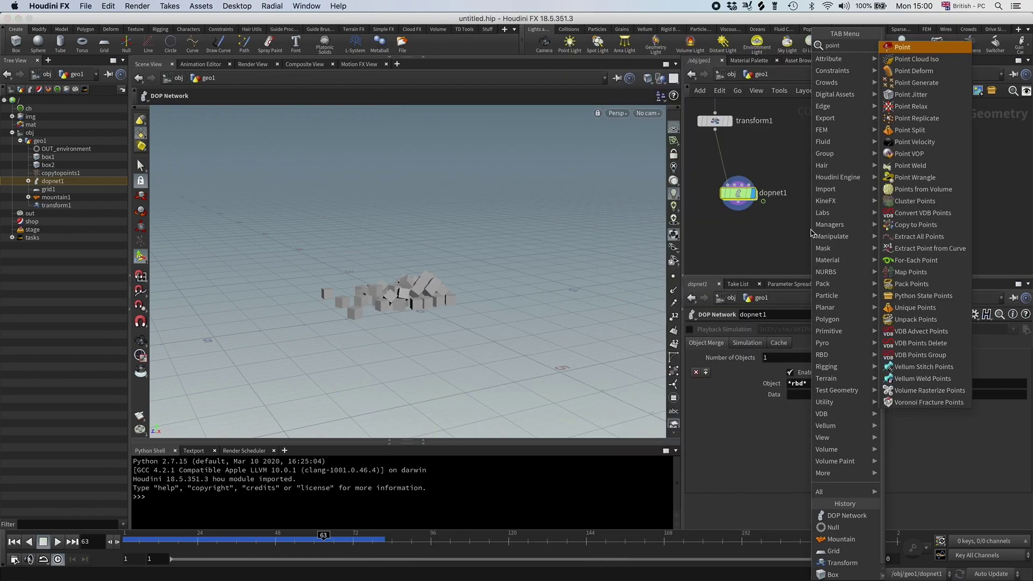
key(Down)
key(Down)
key(Return)
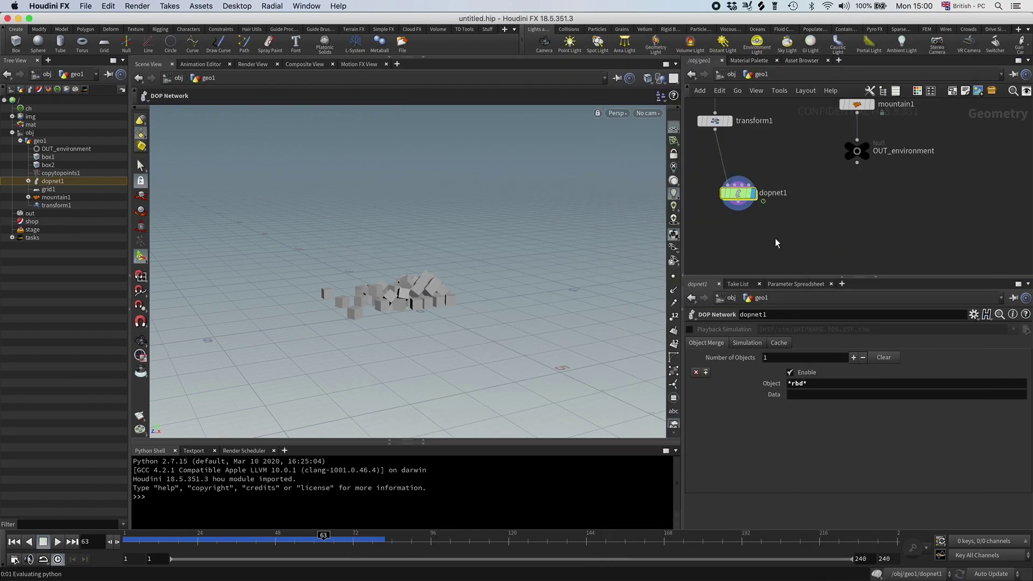
click(774, 237)
drag(713, 192, 775, 251)
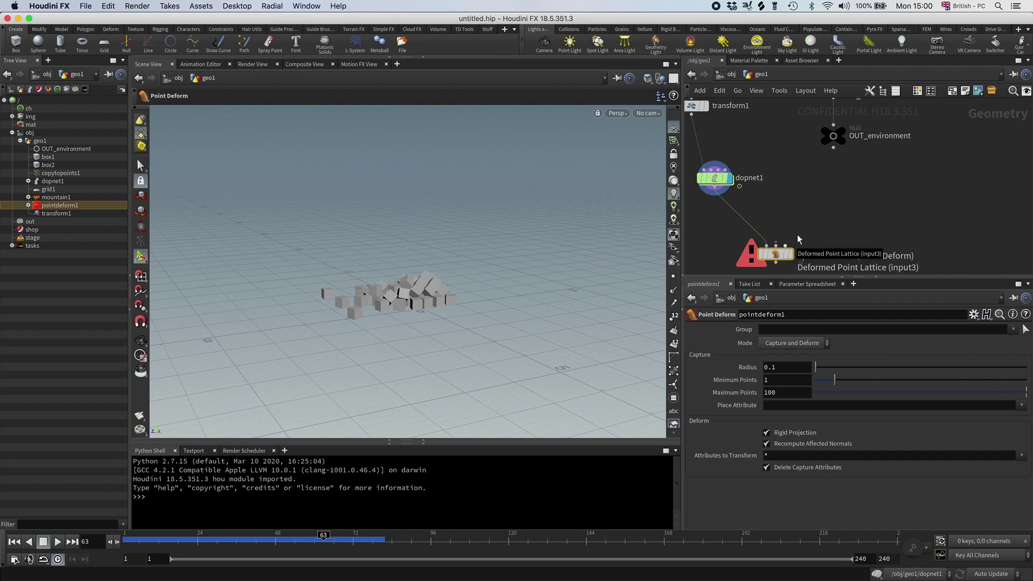
Display the OUT_environment null and move it aside to make room beneath mountain1.
scroll(817, 231, down, 3)
click(844, 172)
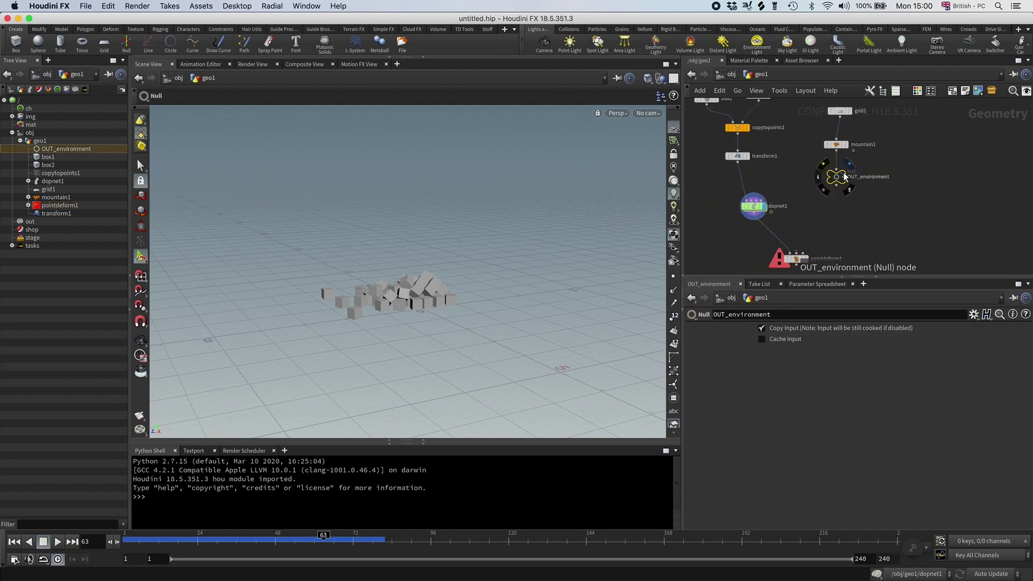
key(r)
drag(839, 178, 861, 180)
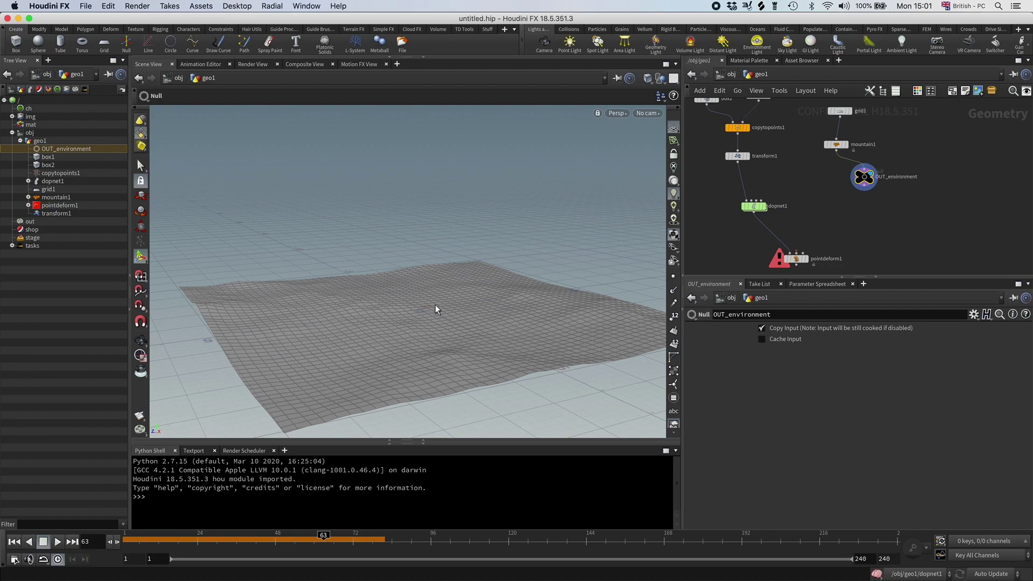
Add a Convex Hull node and connect mountain1's output to it.
key(Tab)
text(convex)
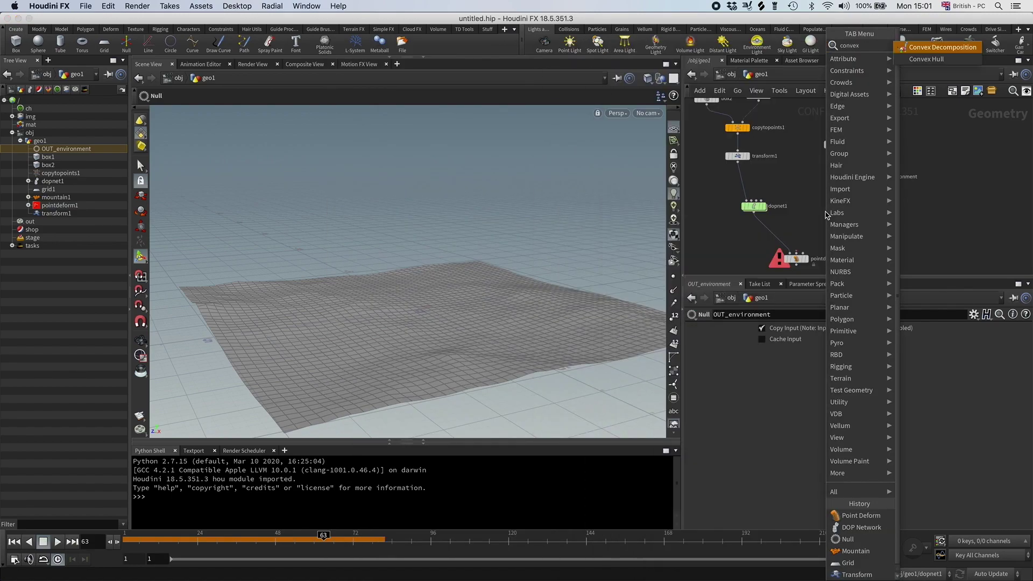
key(Return)
click(807, 218)
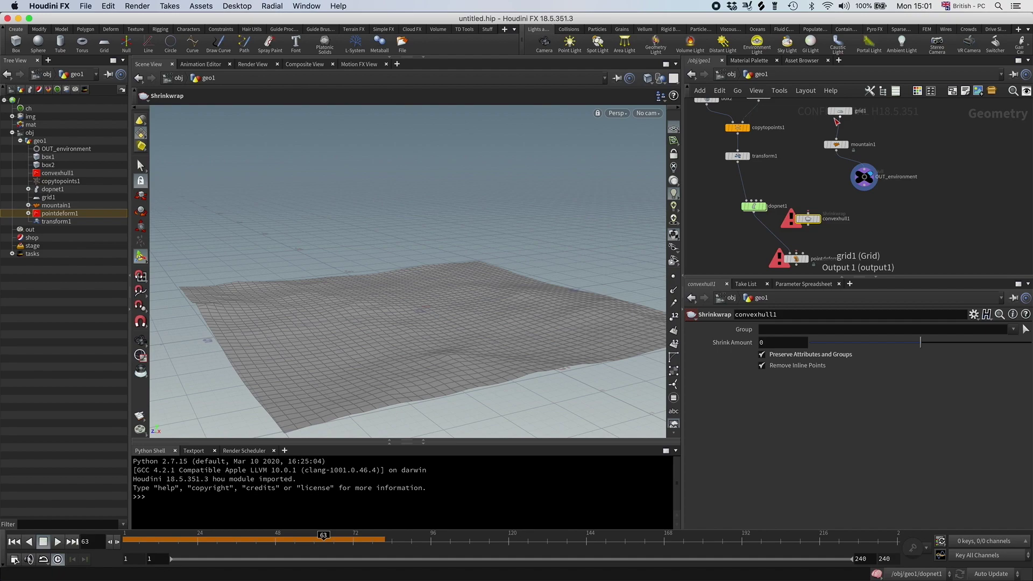
drag(837, 152, 833, 207)
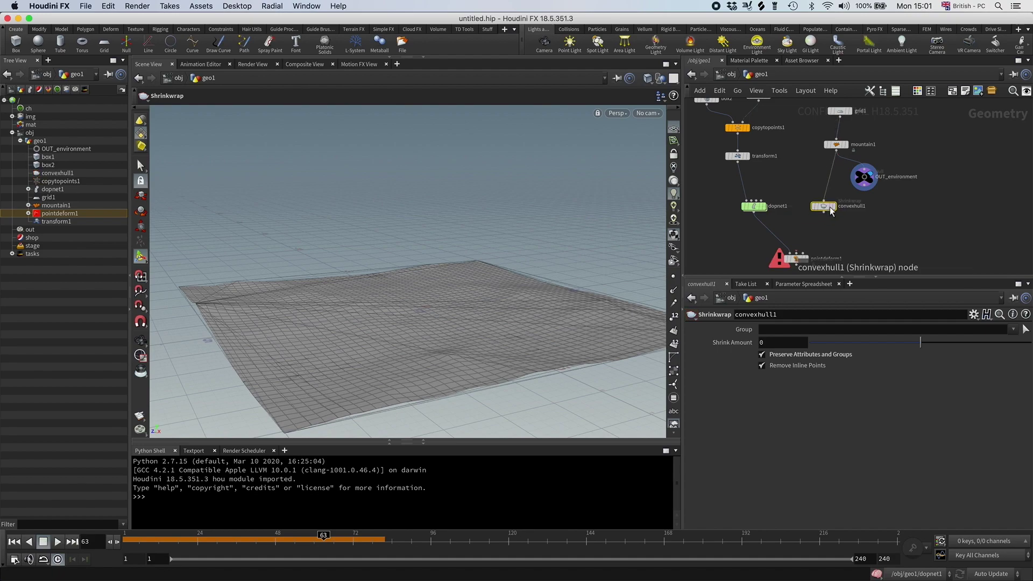
Display convexhull1 and examine how the hull wraps the ground compared with the OUT_environment surface.
click(835, 208)
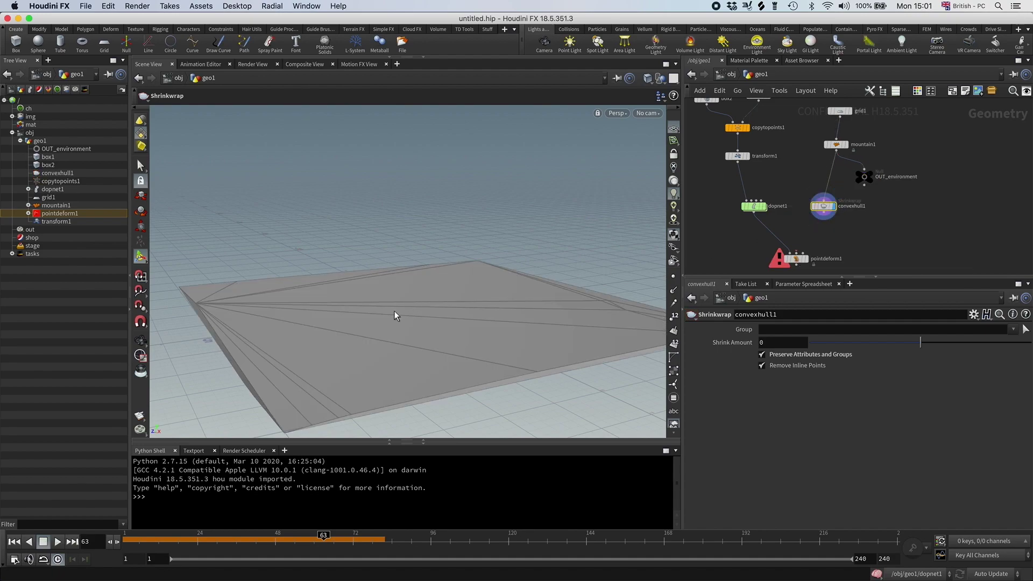
drag(395, 315, 403, 299)
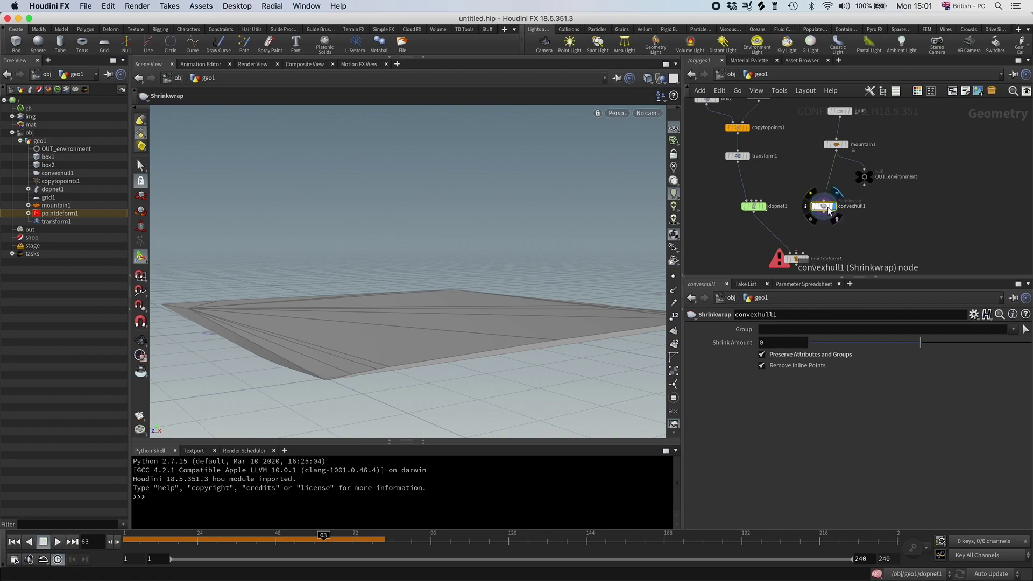
middle_drag(860, 189, 851, 222)
drag(815, 241, 875, 217)
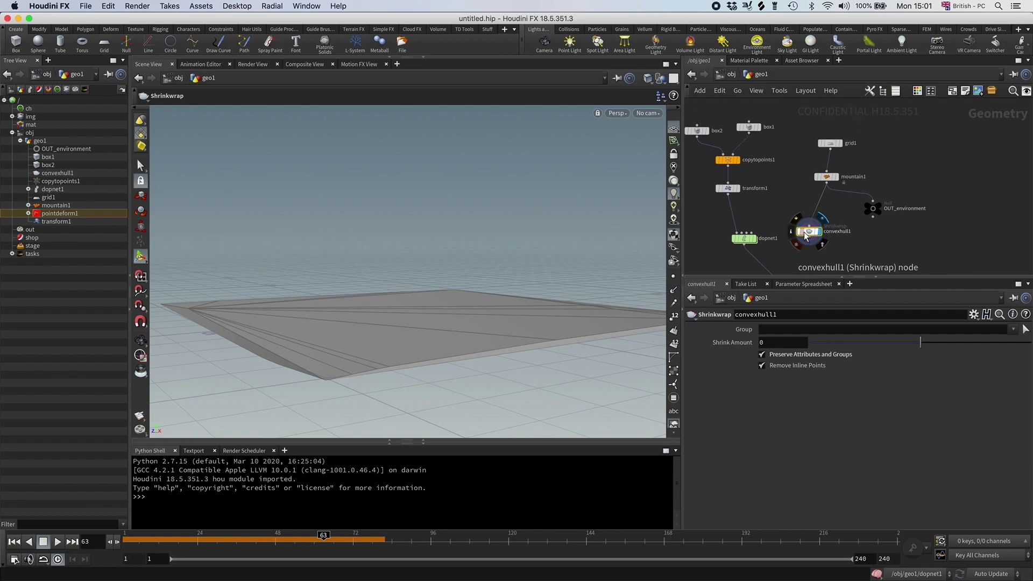
middle_drag(809, 274, 811, 246)
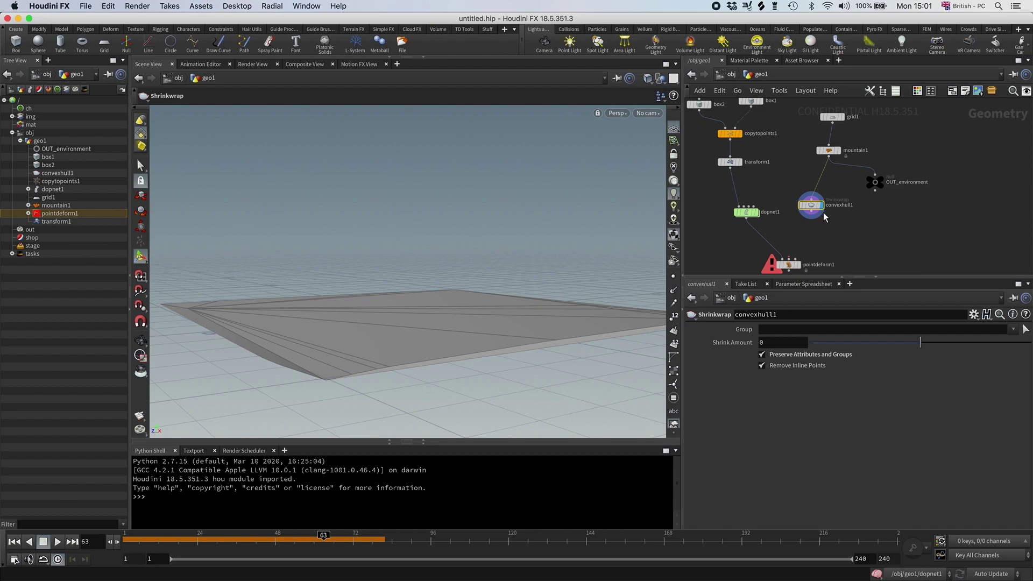
click(874, 182)
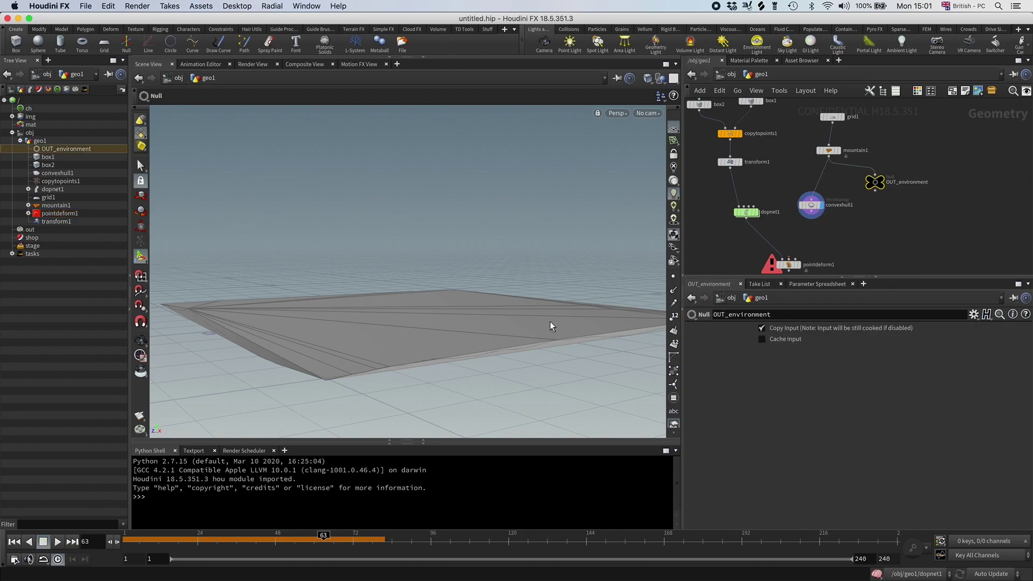
mouse_move(806, 209)
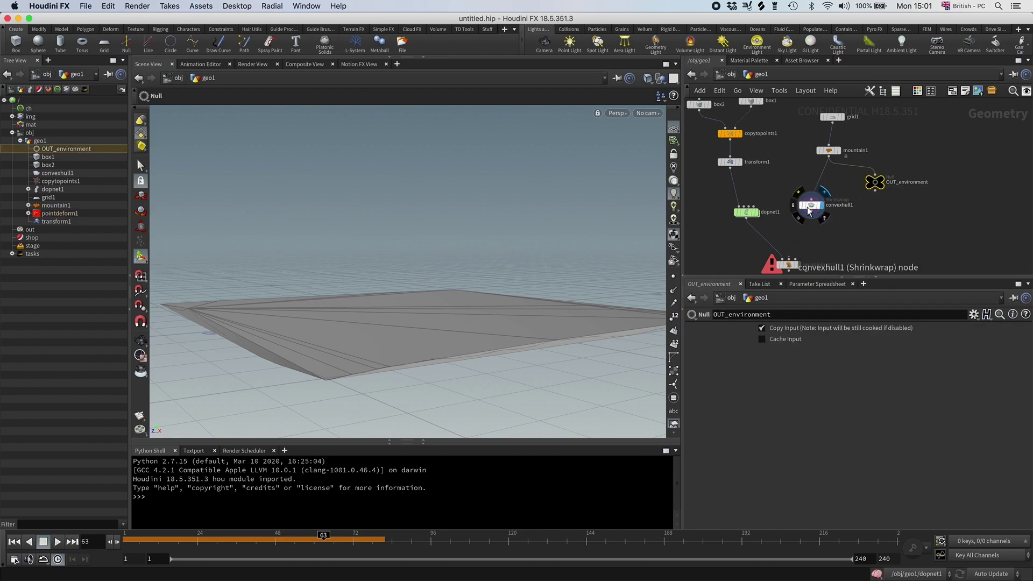
Add a Ray node below convexhull1.
key(Tab)
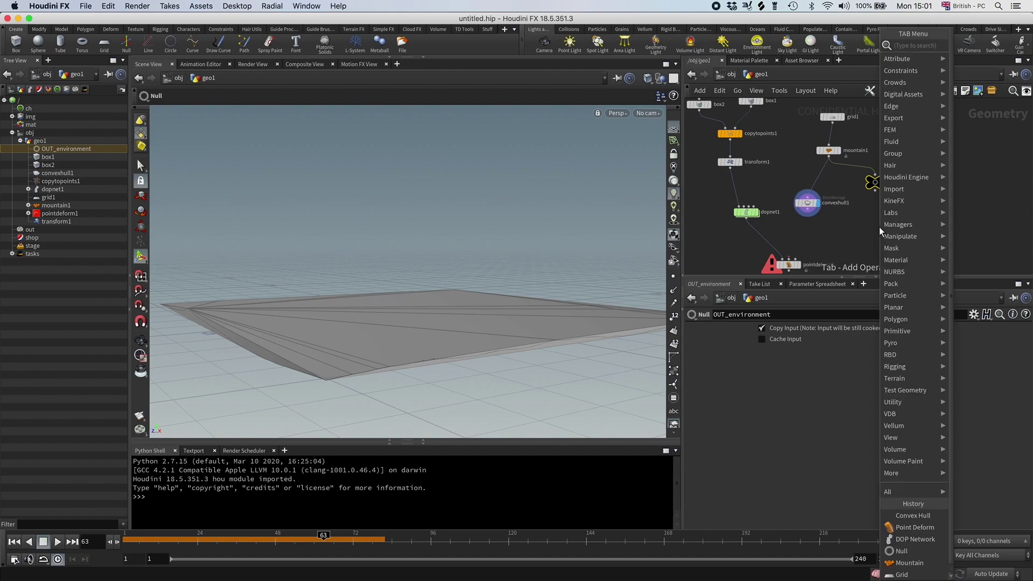
text(null)
key(Return)
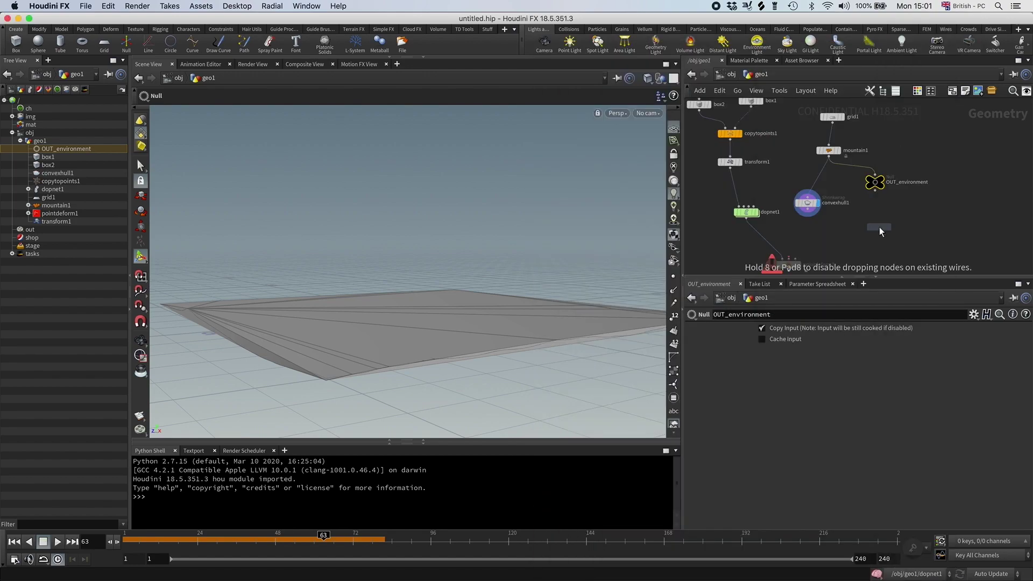
click(819, 241)
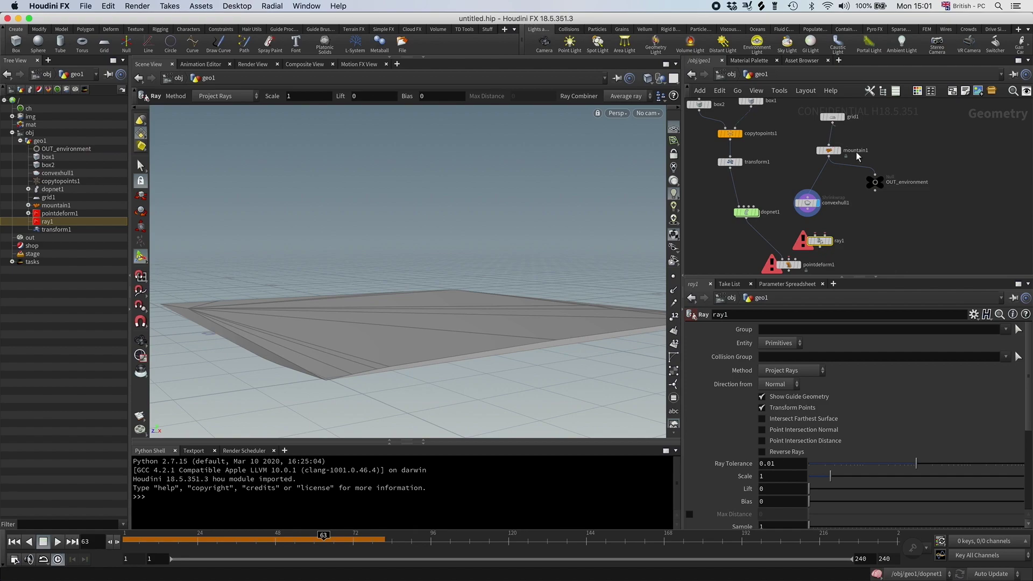
Connect mountain1 to ray1's first input and convexhull1 to its second, then display ray1 and inspect the projected ground.
click(828, 156)
click(820, 235)
drag(814, 211, 832, 240)
key(Escape)
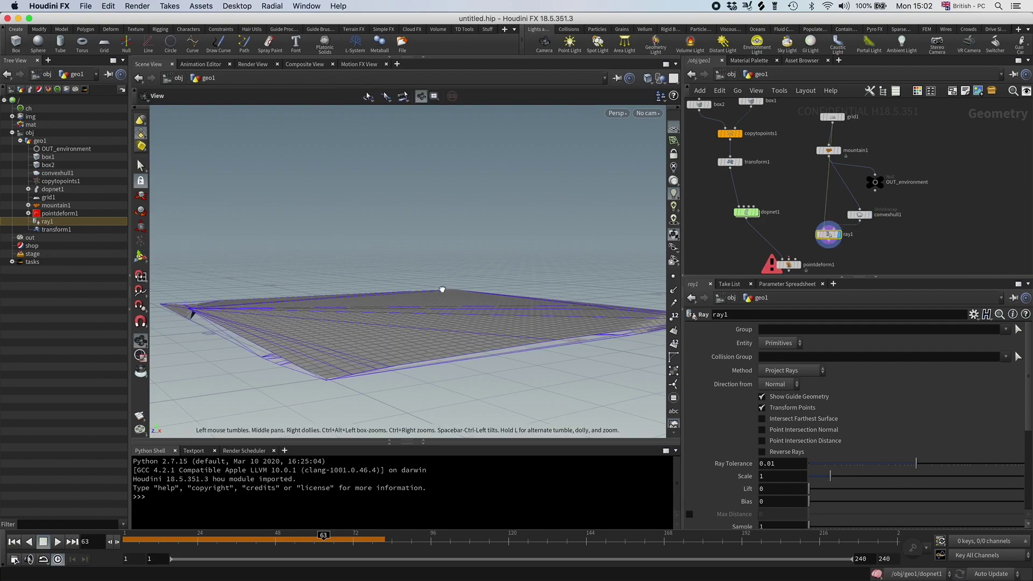
drag(535, 279, 427, 325)
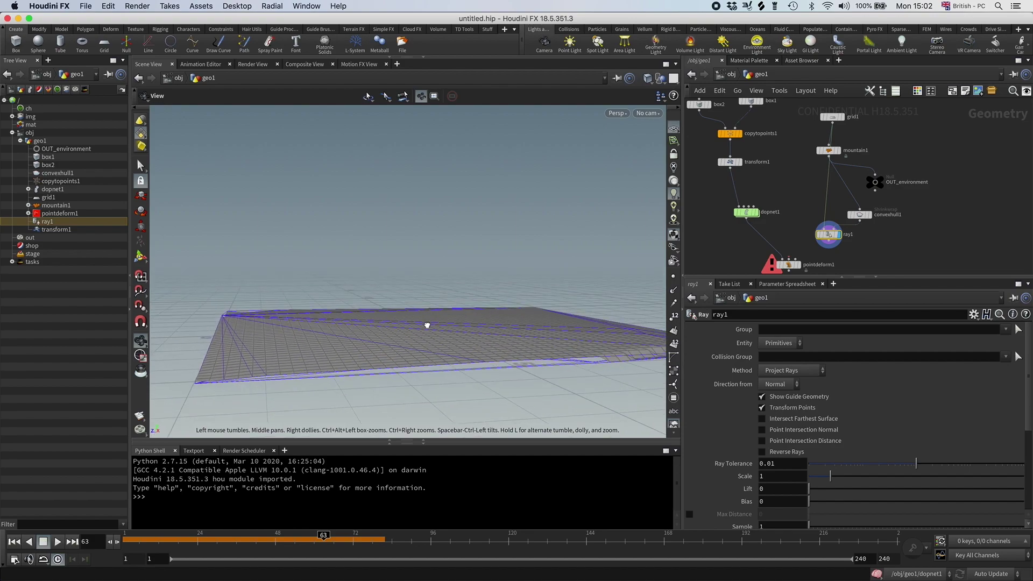
key(Return)
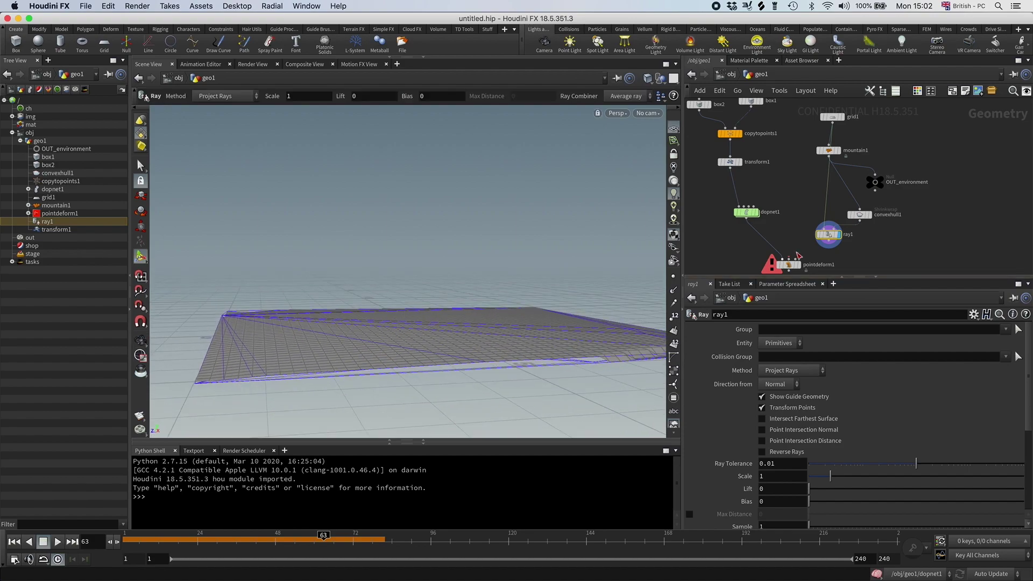
Insert a Transform node between mountain1 and ray1 and set its Y translation to 2.
key(Tab)
text(transf)
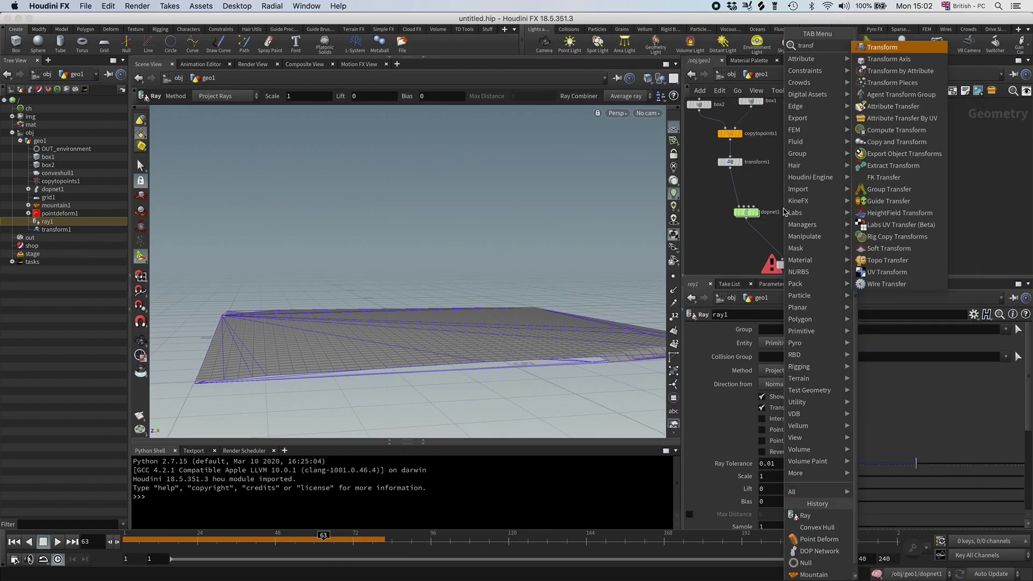
key(Return)
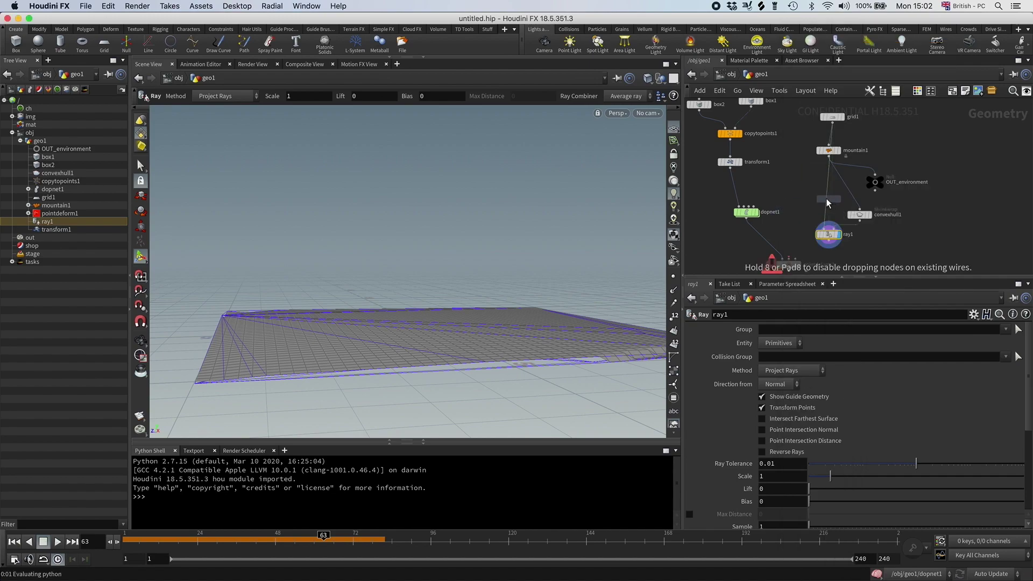
click(826, 199)
click(880, 366)
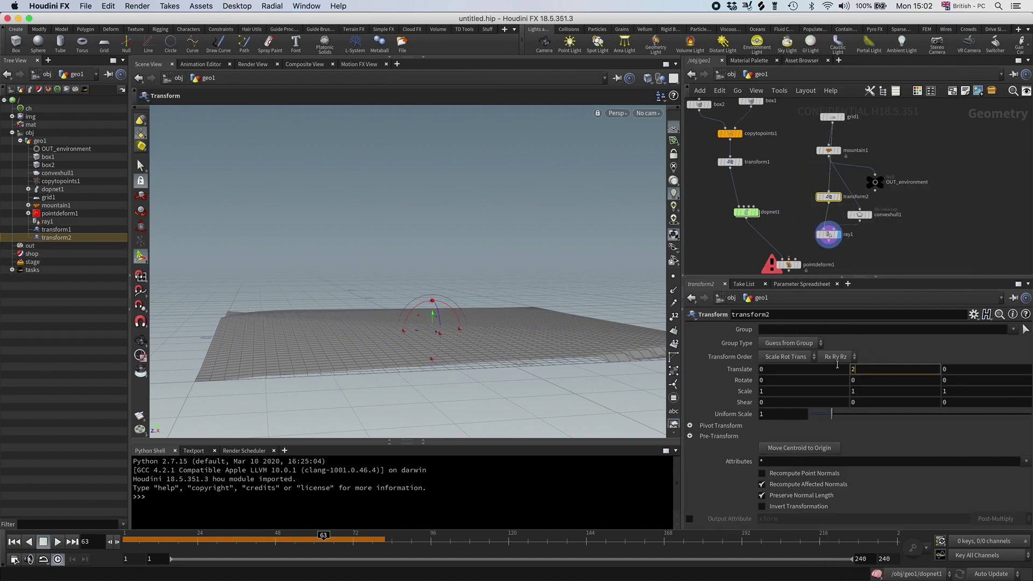
text(2)
key(Return)
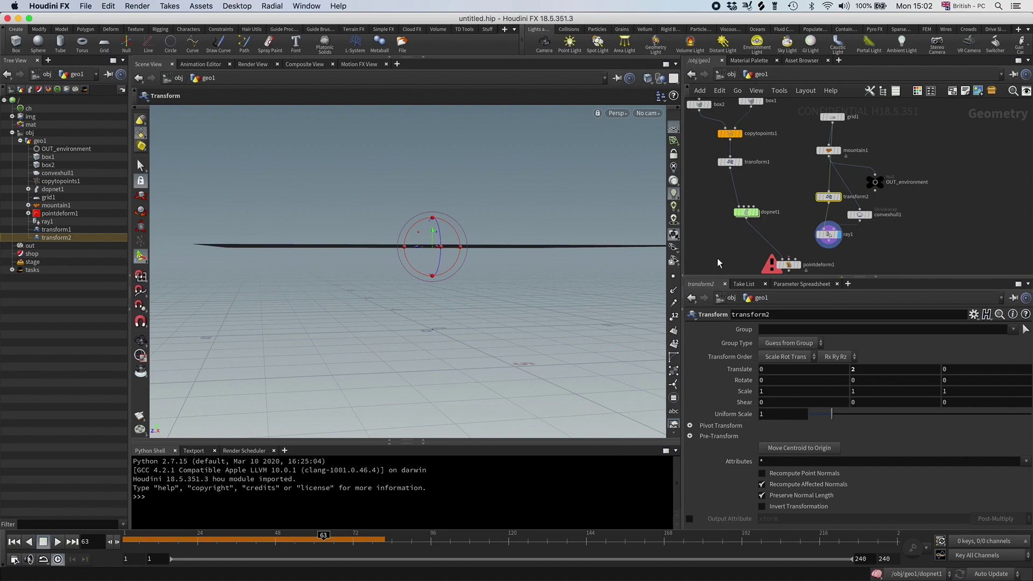
Set ray1's Direction from to Vector with a ray direction of 0, -1, 0.
click(821, 237)
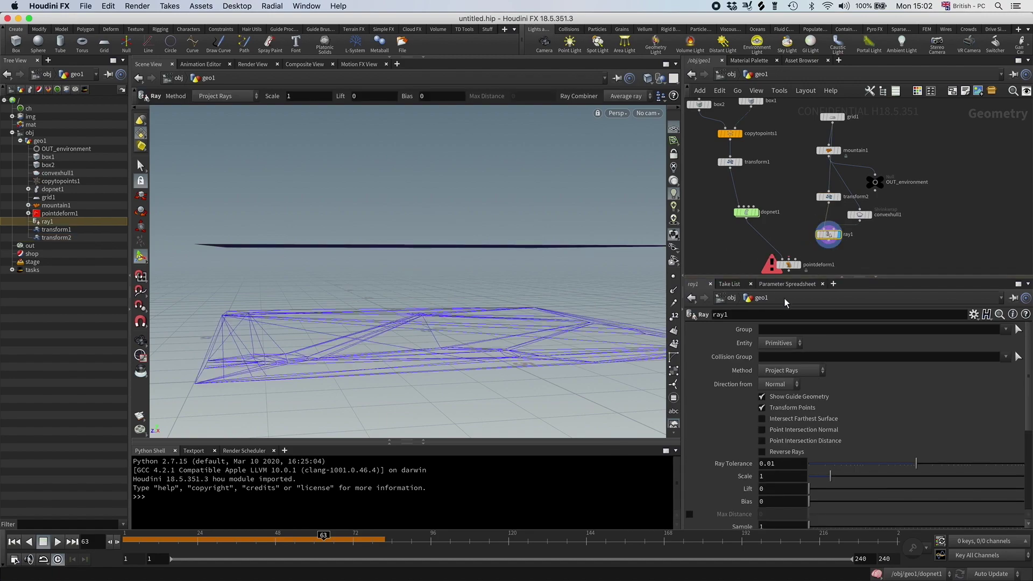
click(779, 383)
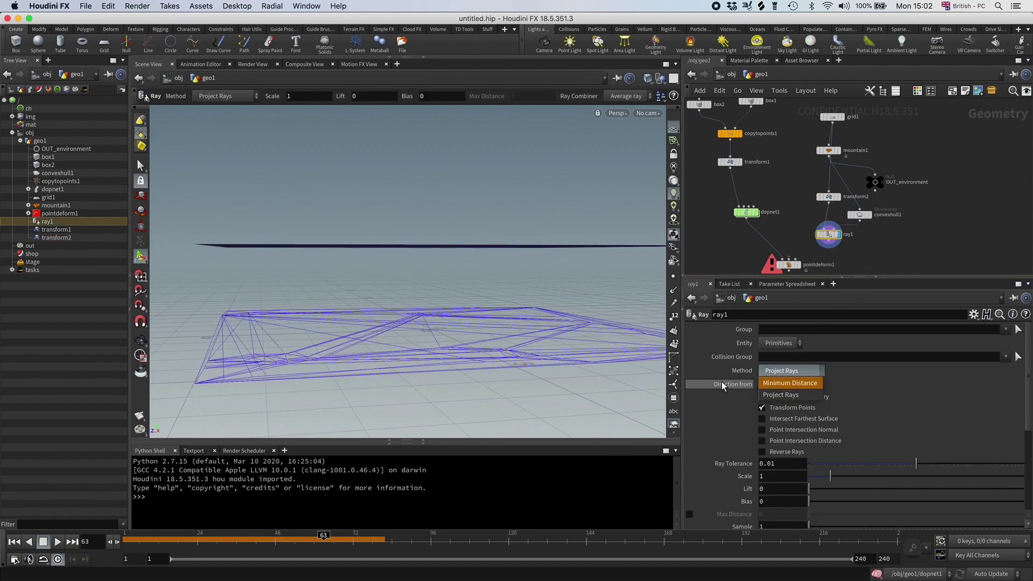
click(764, 385)
click(765, 385)
click(774, 399)
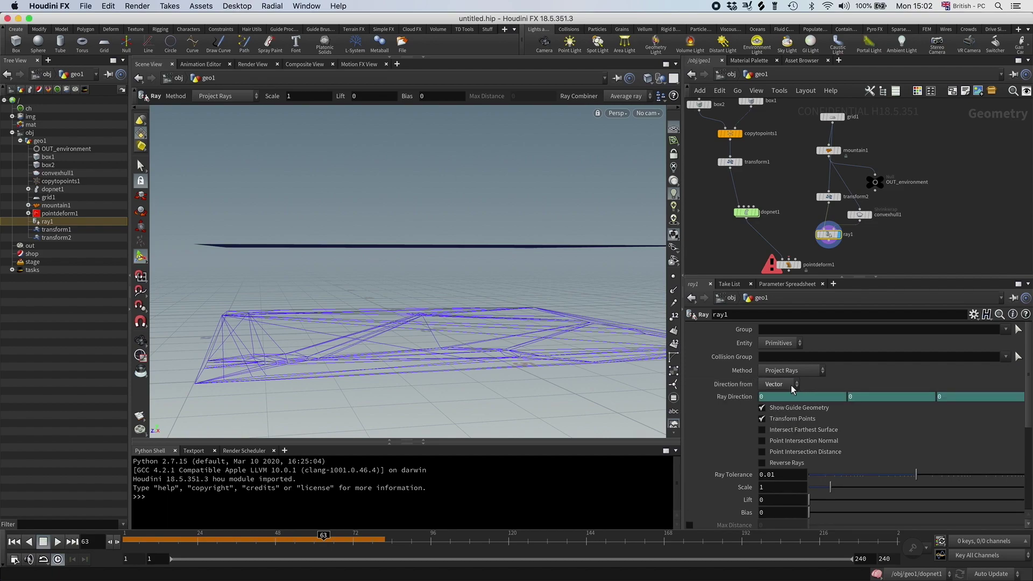
right_click(724, 398)
click(764, 480)
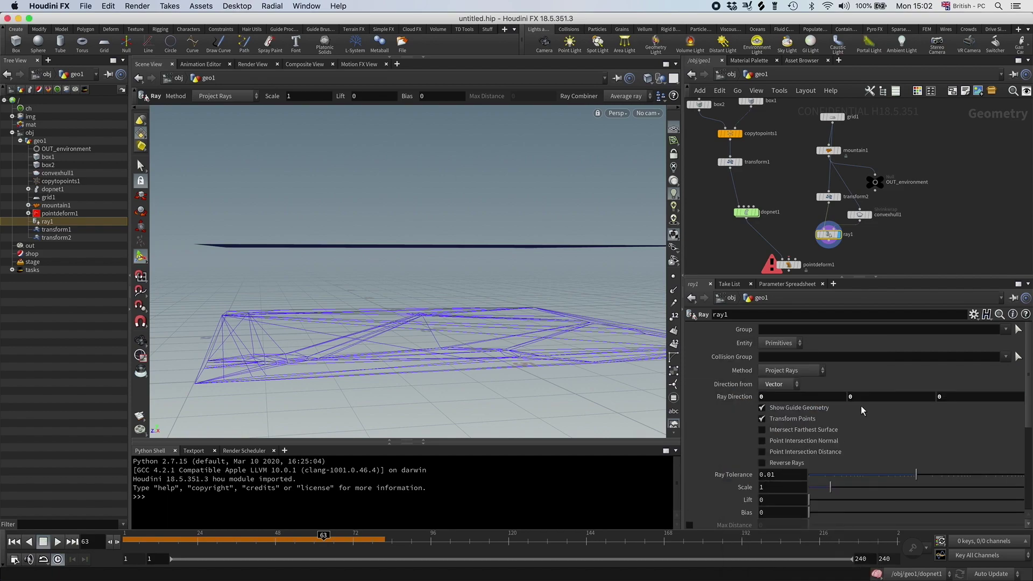
key(Return)
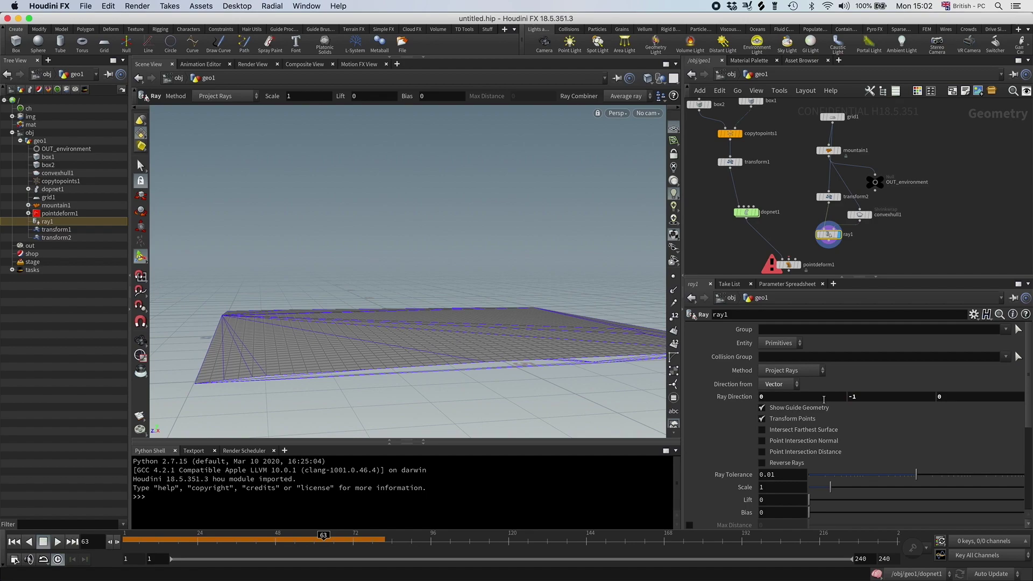
Inspect the projected ground and connect ray1 to pointdeform1's second input.
alt+drag(329, 317, 333, 352)
alt+drag(390, 325, 362, 306)
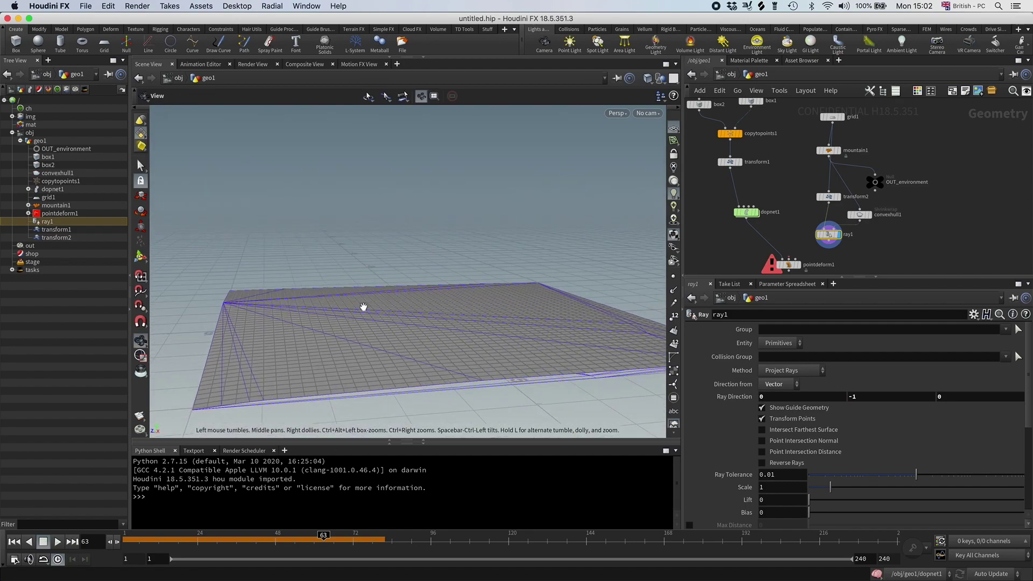
alt+drag(350, 396, 347, 412)
middle_drag(878, 252, 880, 230)
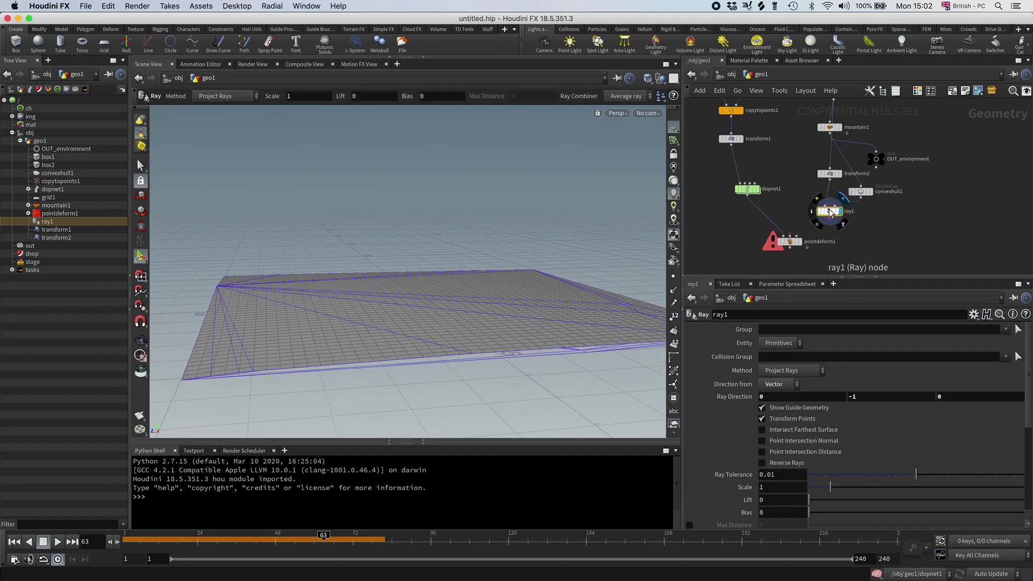
drag(830, 211, 808, 210)
click(791, 236)
click(828, 217)
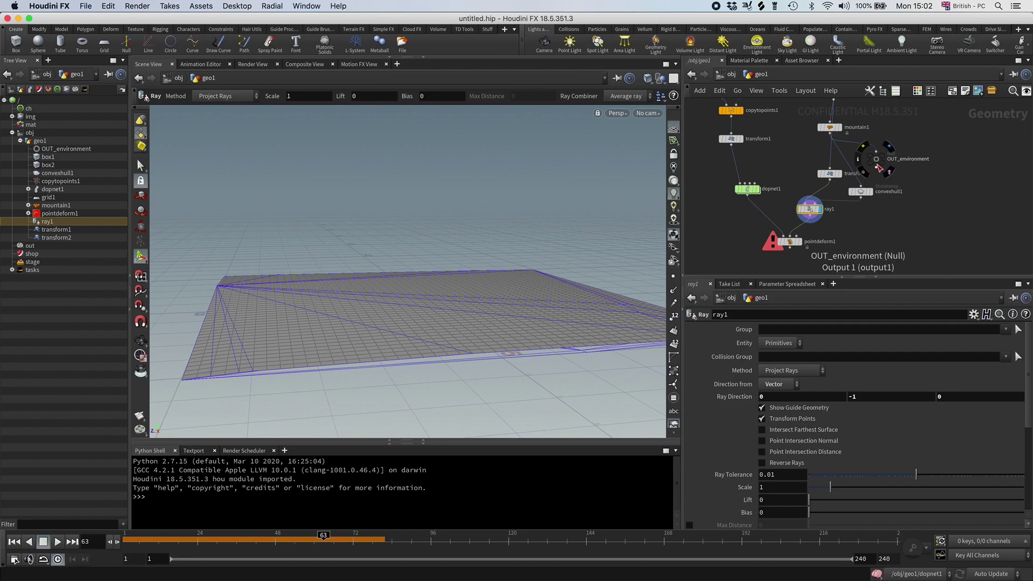
Connect OUT_environment to pointdeform1's third input as the deformed point lattice.
click(875, 159)
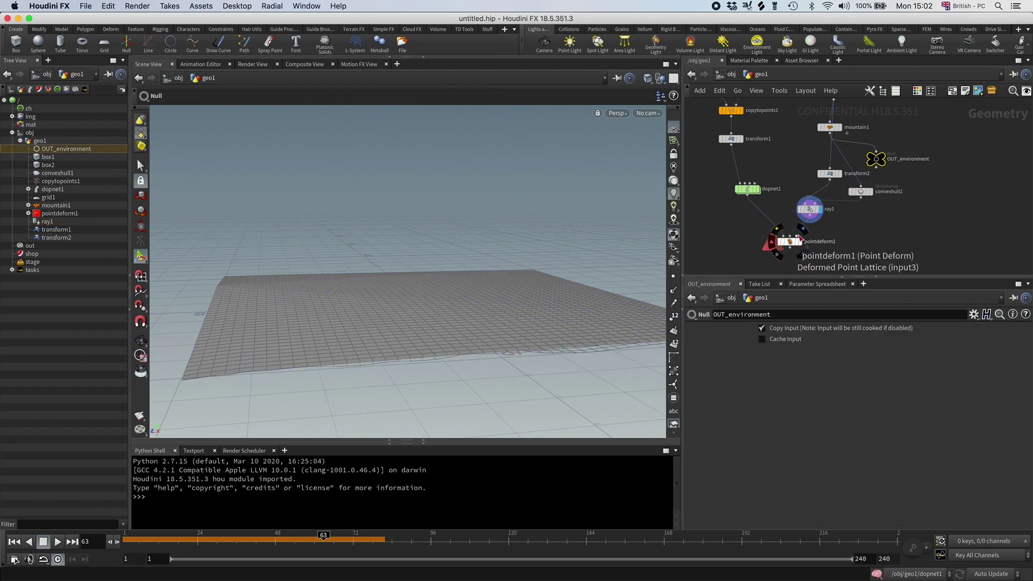
click(802, 230)
click(876, 169)
Rearrange the OUT_environment, convexhull1, transform2 and mountain1 nodes so the wires in the network are easier to follow.
drag(875, 158, 884, 143)
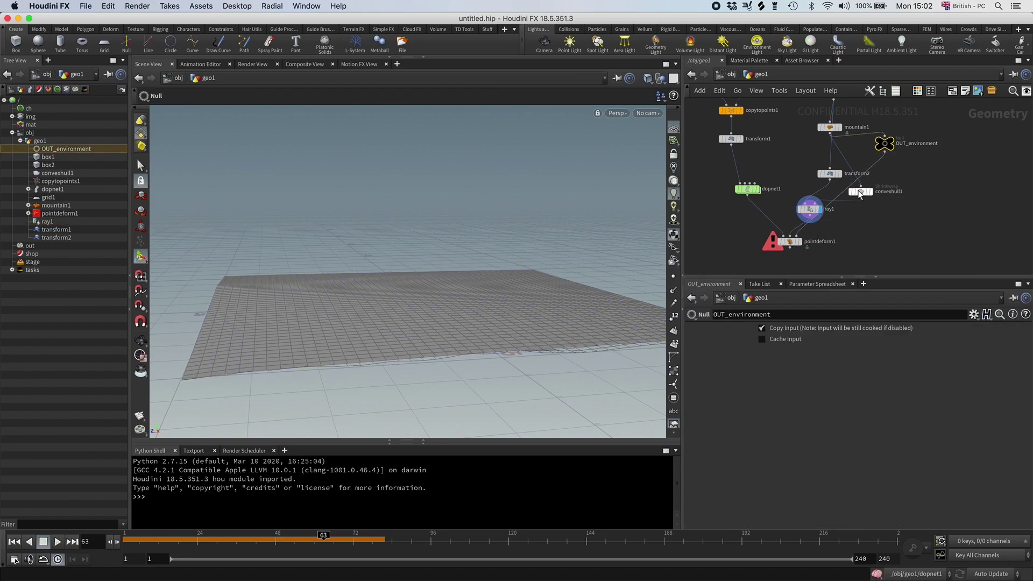
drag(858, 191, 789, 165)
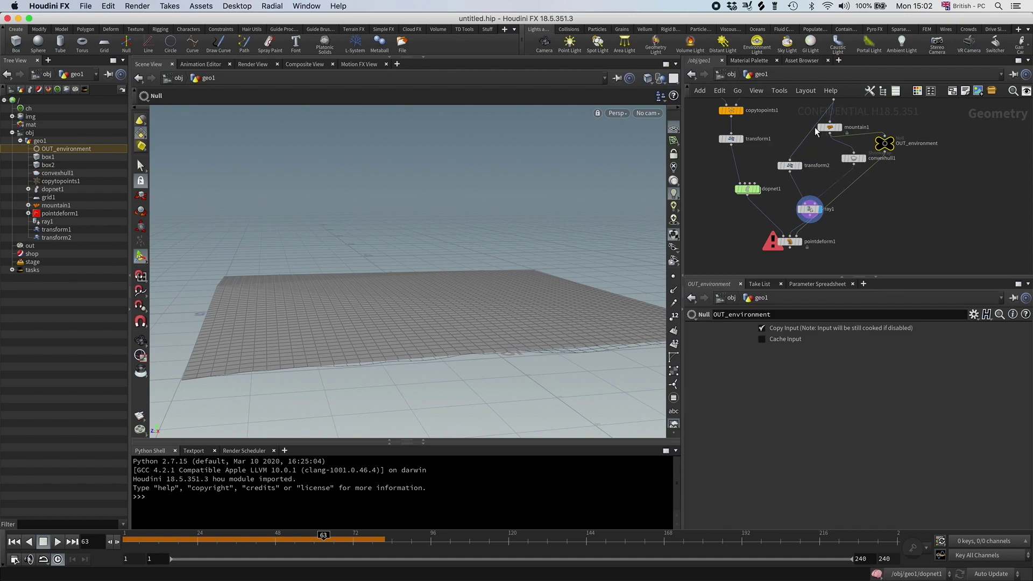
drag(832, 131, 844, 125)
scroll(784, 188, down, 2)
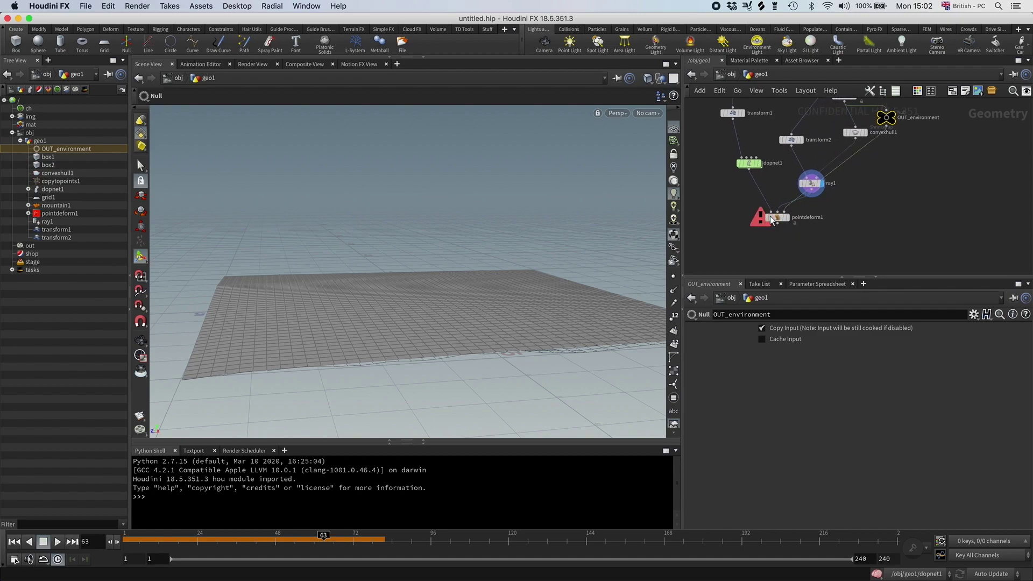
Display pointdeform1 and compare its deformed cubes with the output of dopnet1.
click(788, 219)
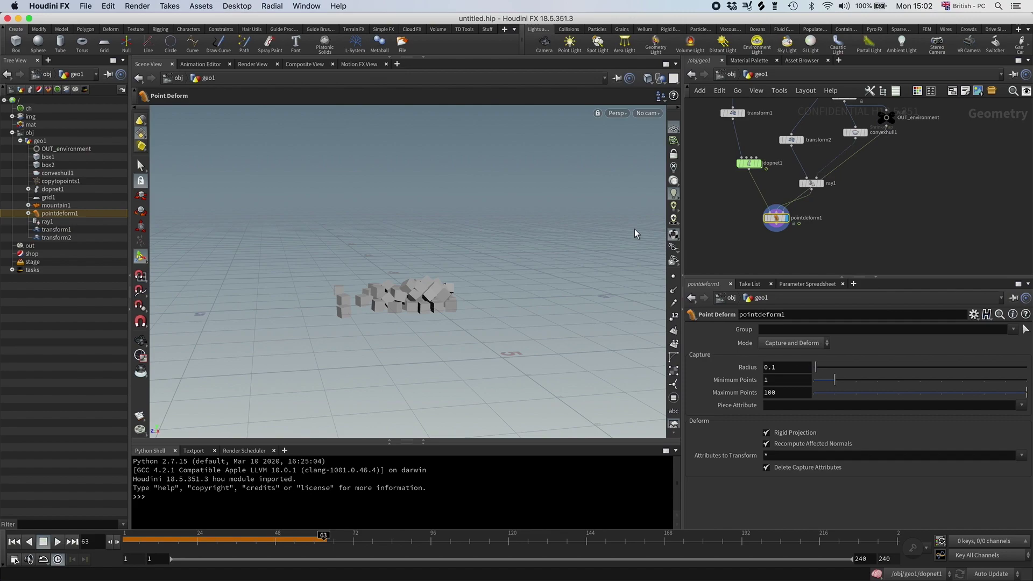
click(759, 163)
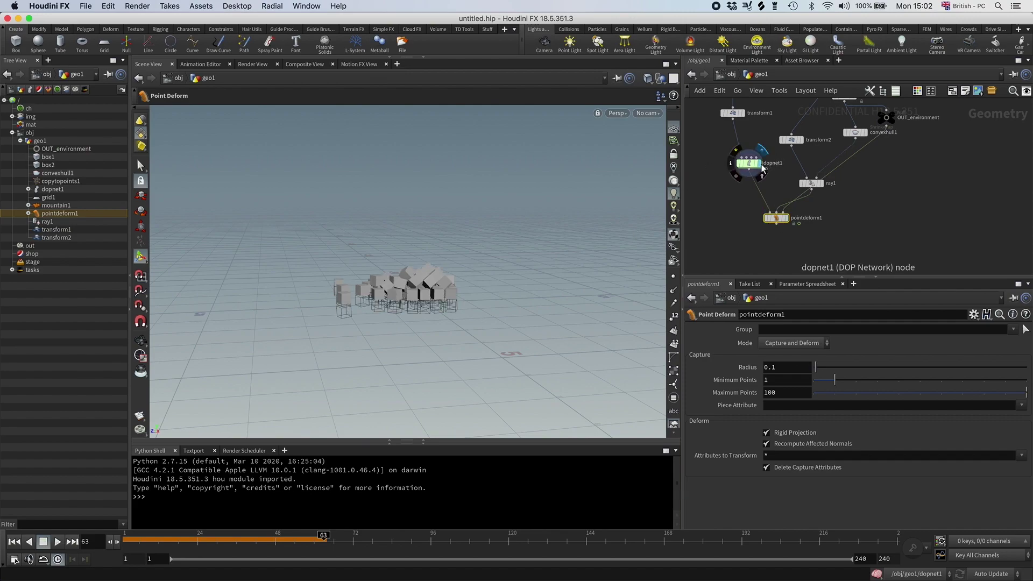
click(790, 225)
Add a Merge node combining pointdeform1 with OUT_environment and display the merged result.
key(Tab)
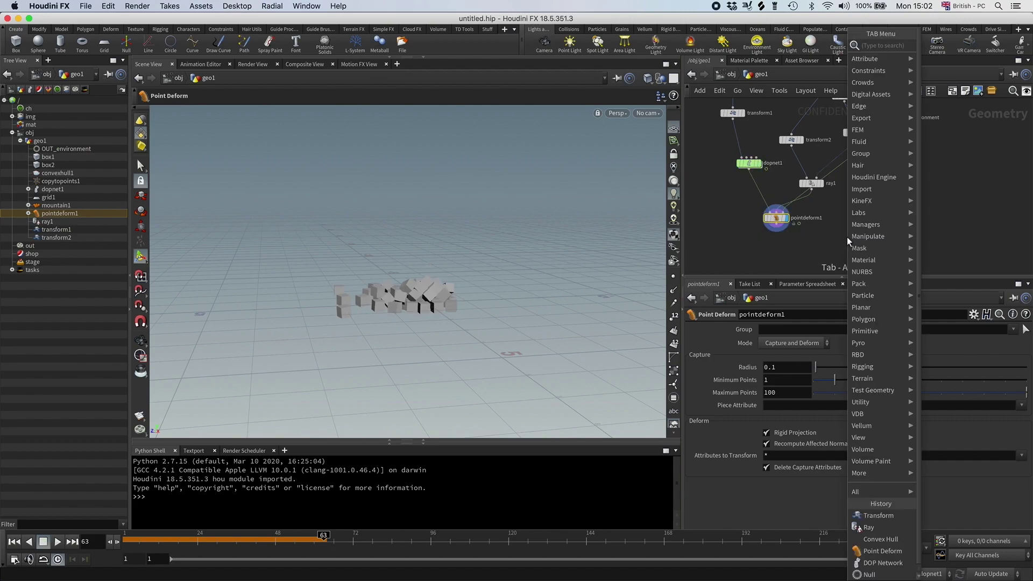
text(merg)
key(Return)
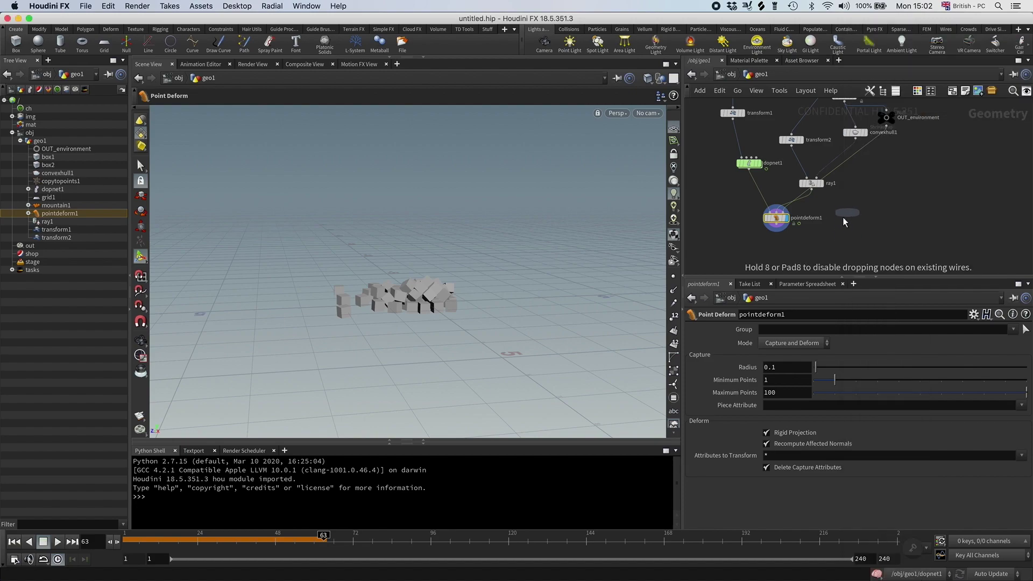
click(808, 252)
click(811, 243)
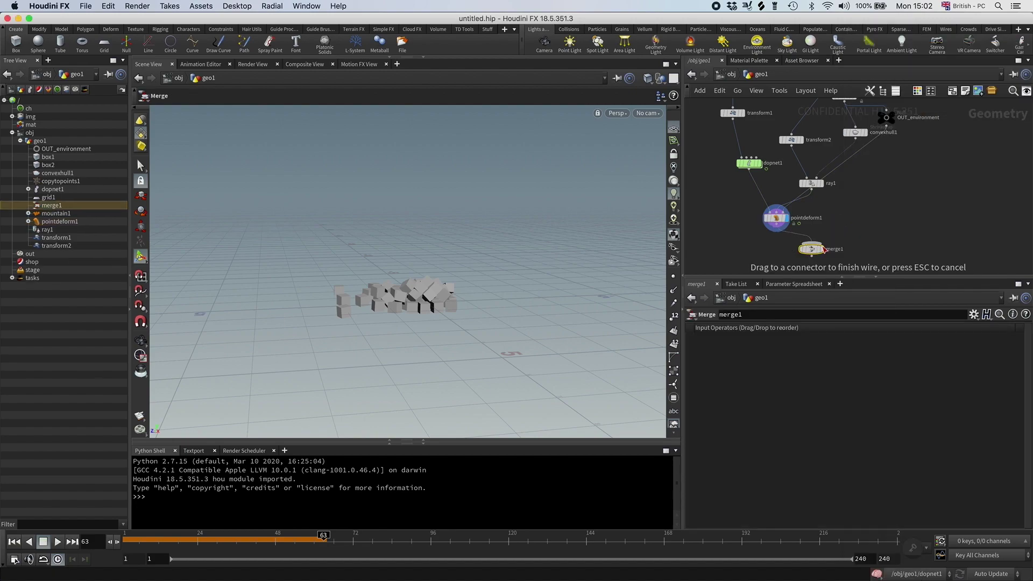
click(896, 129)
click(846, 221)
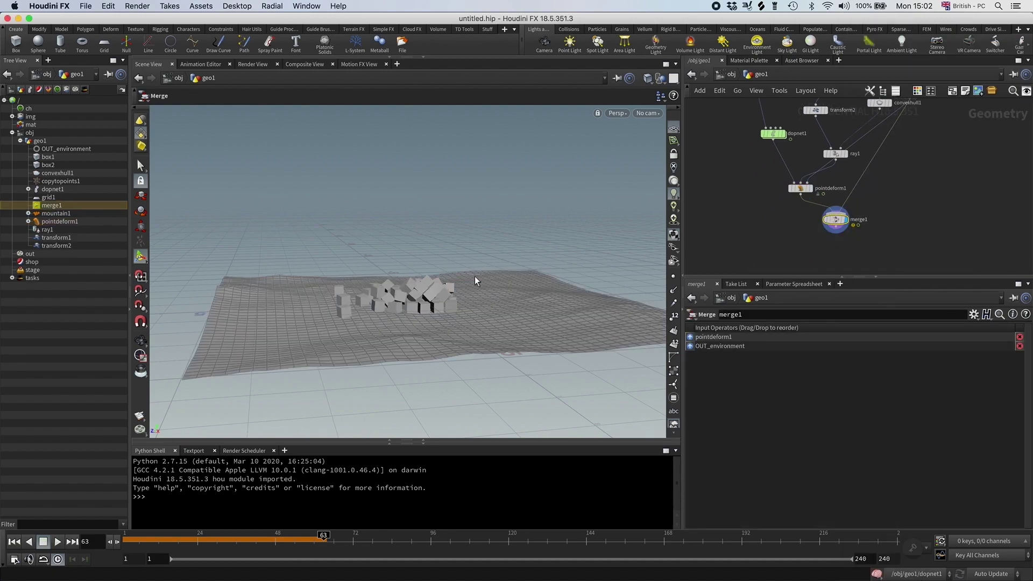
Play the simulation from the first frame and examine closely how the cubes land on the uneven ground.
alt+drag(475, 281, 393, 275)
alt+right_drag(392, 274, 442, 300)
mouse_move(442, 300)
alt+mouse_down()
mouse_move(473, 292)
mouse_move(447, 301)
alt+mouse_up()
alt+right_drag(447, 302, 442, 309)
alt+drag(443, 309, 455, 329)
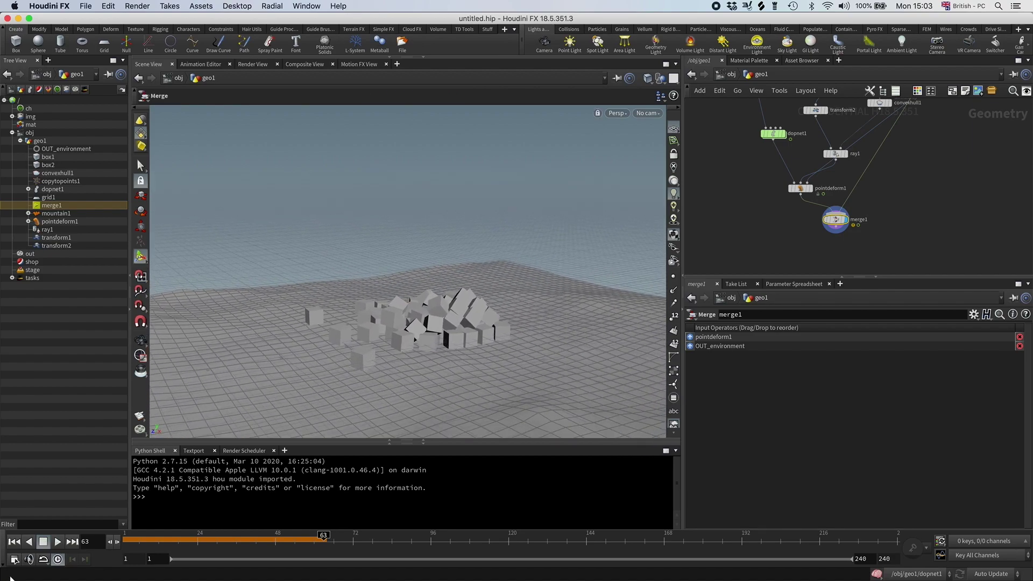
click(14, 542)
click(58, 540)
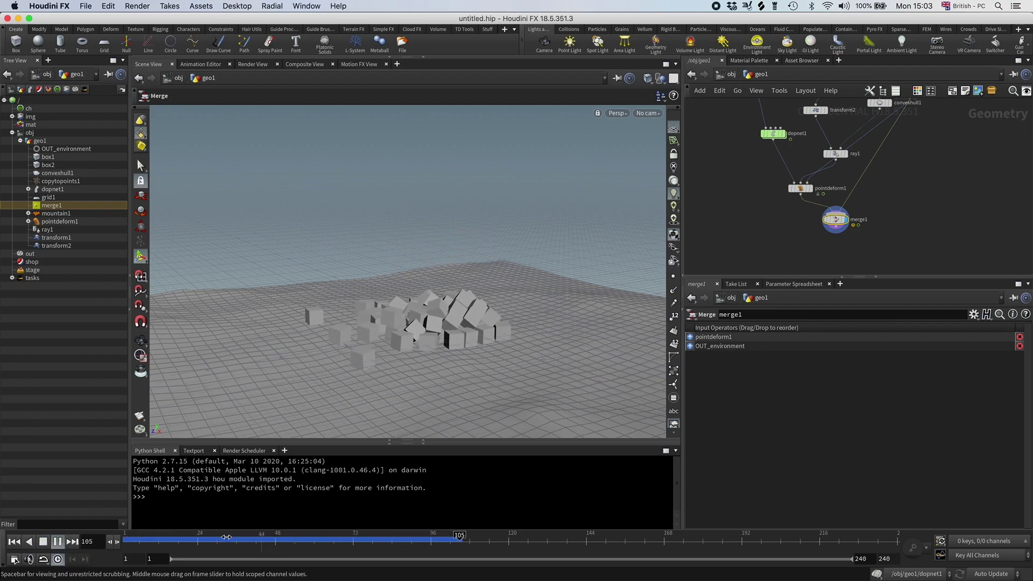
Return to the first frame and scrub to frame 55, examining the cubes' contact with the ground.
key(ctrl+Up)
mouse_move(466, 343)
alt+mouse_down()
mouse_move(436, 328)
mouse_move(482, 329)
mouse_move(479, 340)
alt+mouse_up()
alt+right_drag(479, 340, 437, 336)
drag(437, 336, 452, 339)
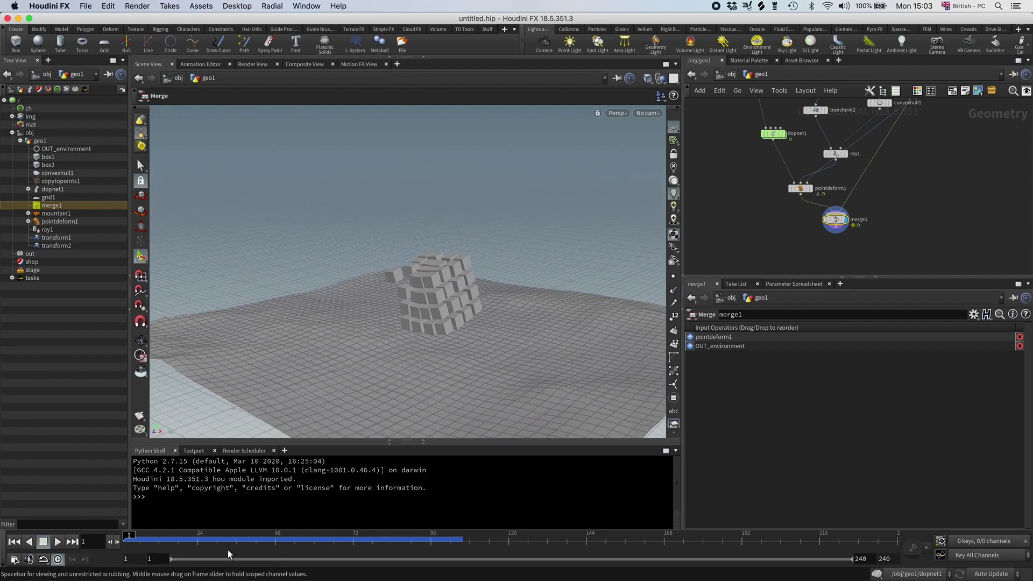
click(200, 536)
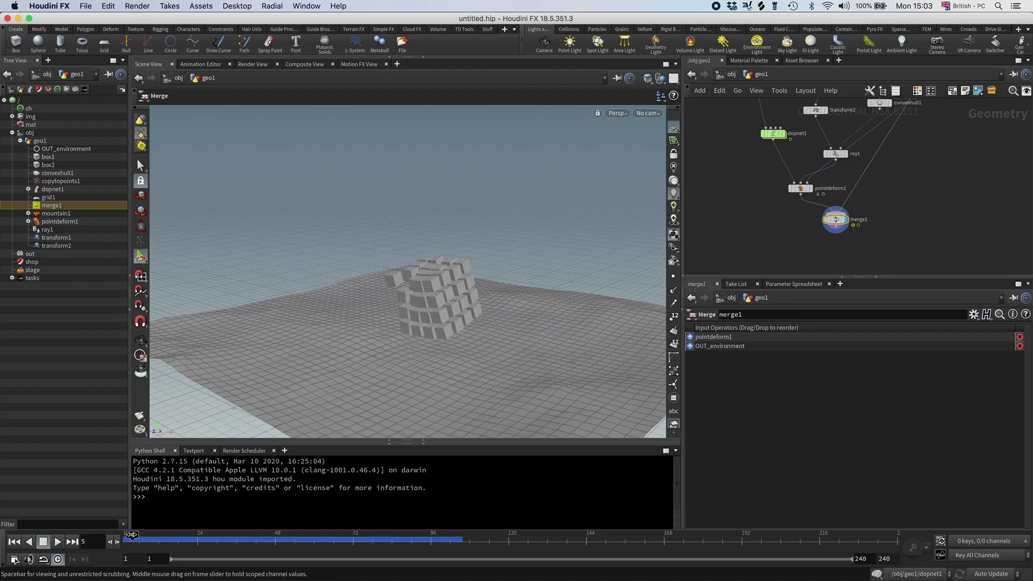
drag(170, 532, 298, 524)
alt+drag(479, 348, 425, 350)
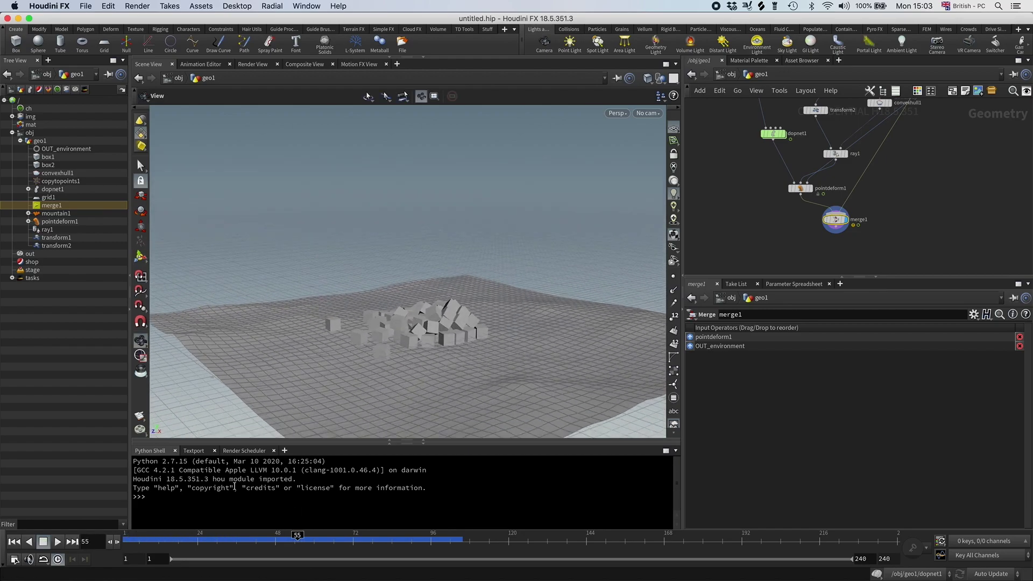
Resume playback, go to frame 51 and examine the fallen cubes from another side of the ground.
key(Return)
click(57, 542)
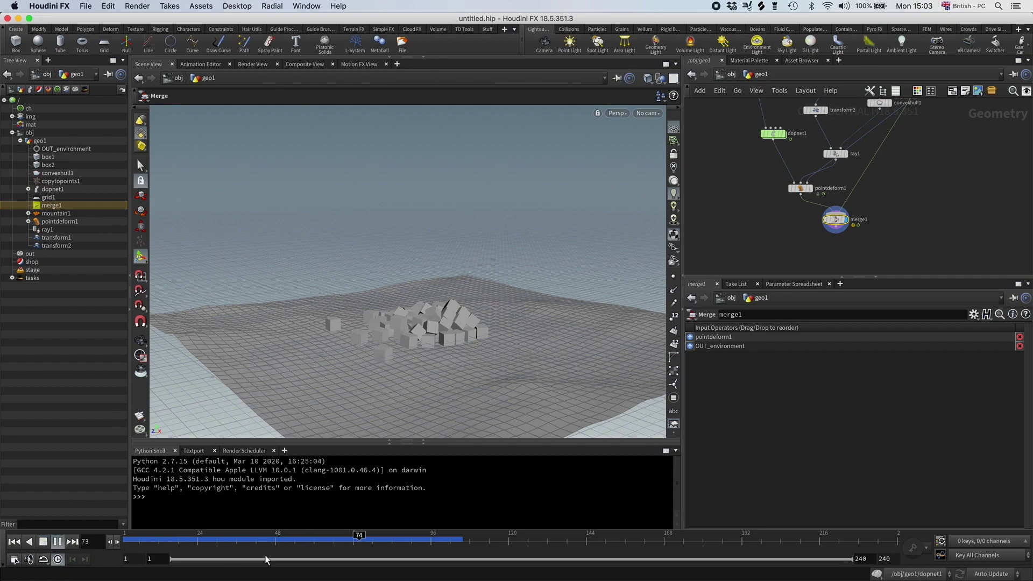
click(284, 544)
key(alt)
drag(353, 368, 401, 379)
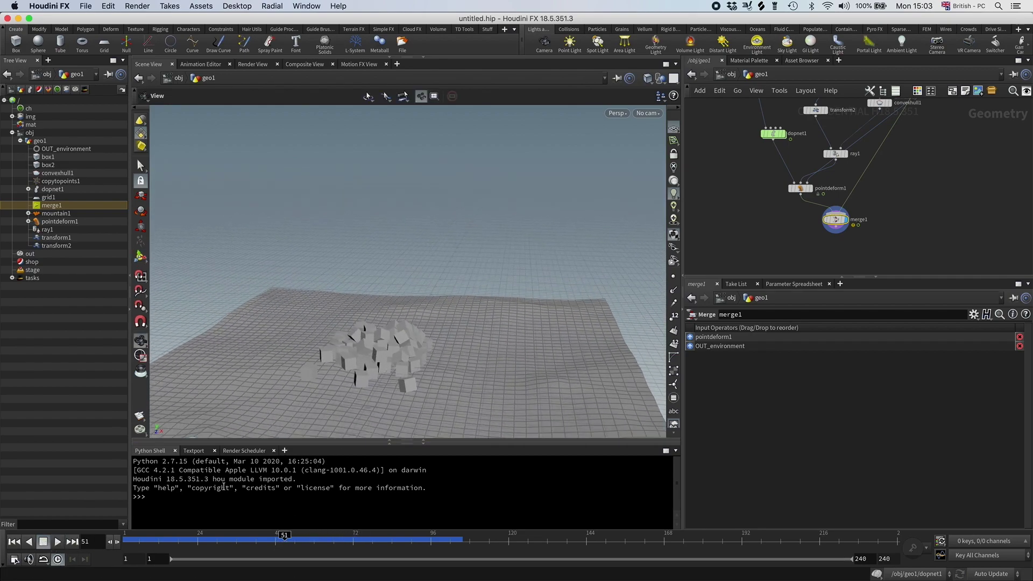